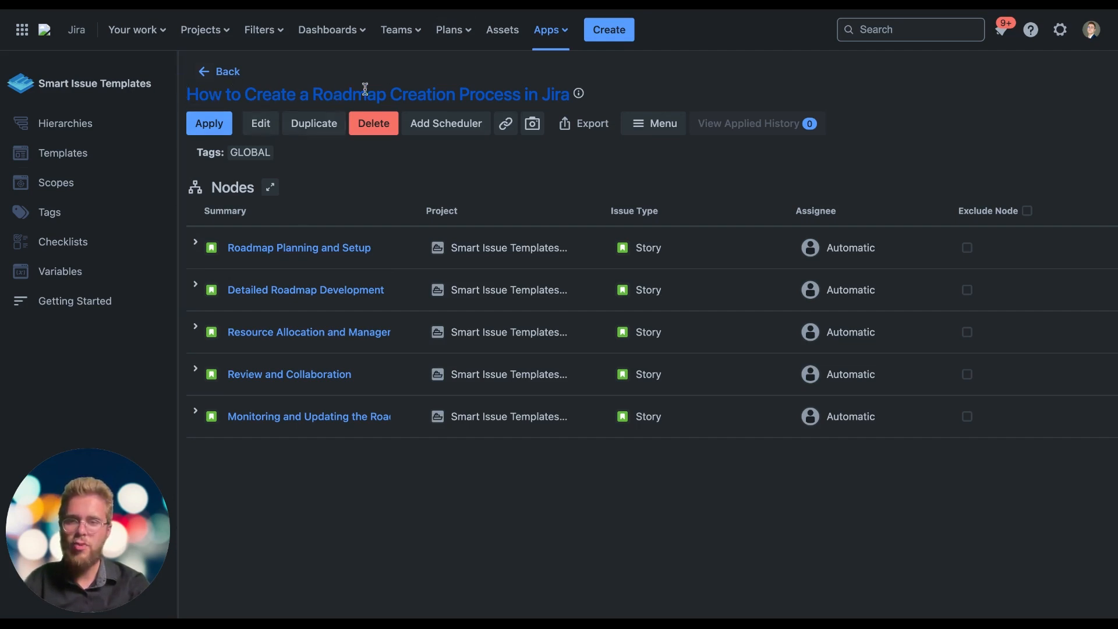
Return to the hierarchies list and browse the department templates offered for preinstalled hierarchies, closing the dialog without creating any
{"action": "left_click", "coordinate": [226, 73]}
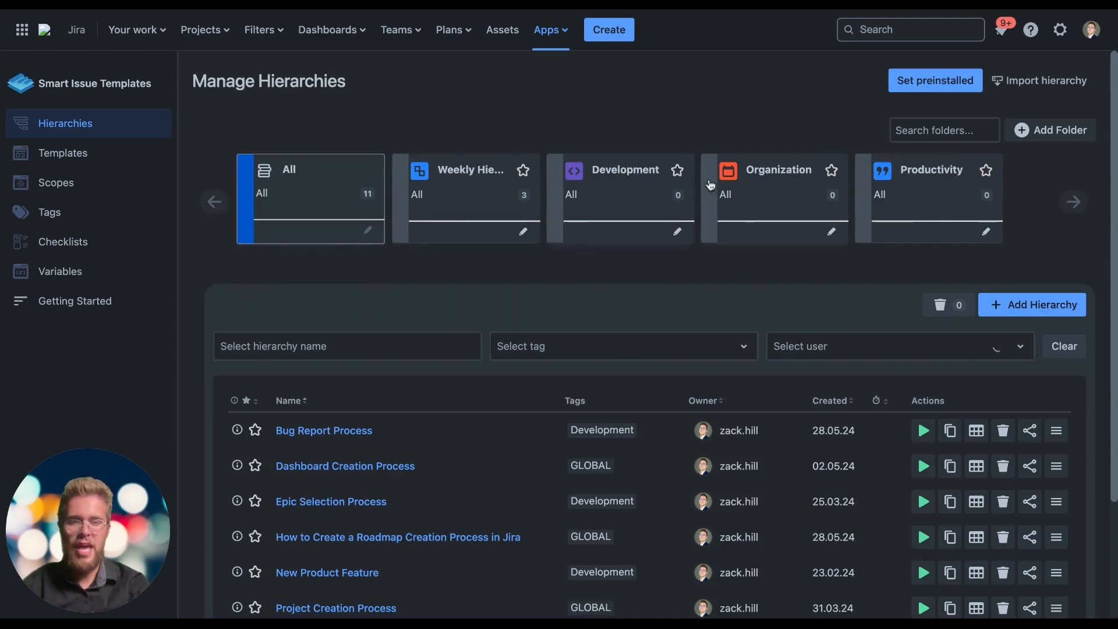
{"action": "left_click", "coordinate": [905, 85]}
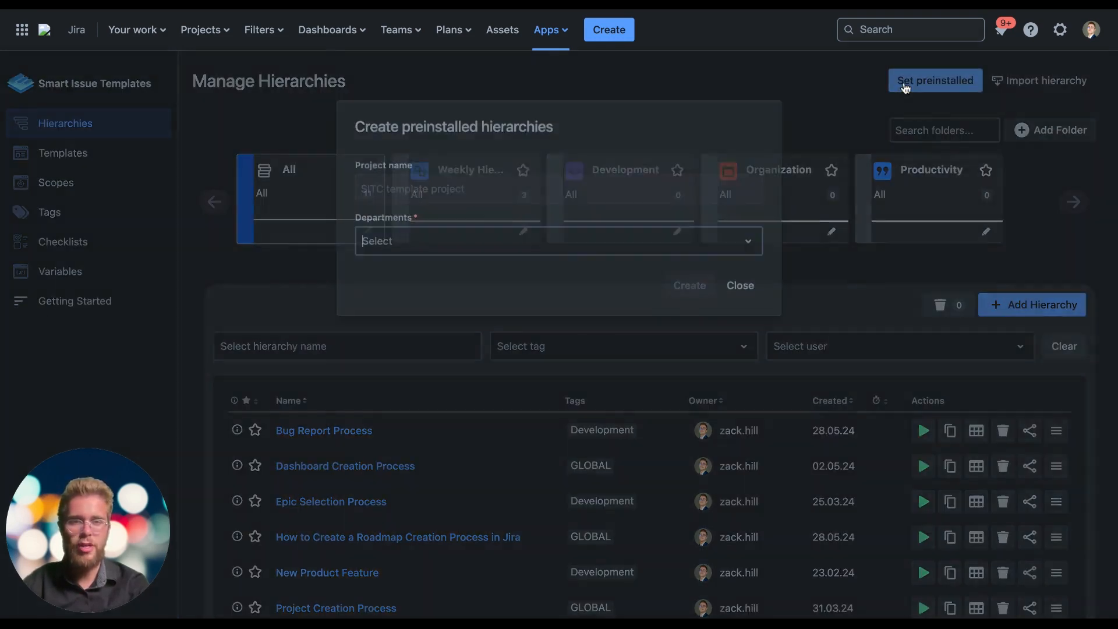
{"action": "left_click", "coordinate": [403, 239]}
{"action": "scroll", "coordinate": [452, 443], "scroll_direction": "down", "scroll_amount": 5}
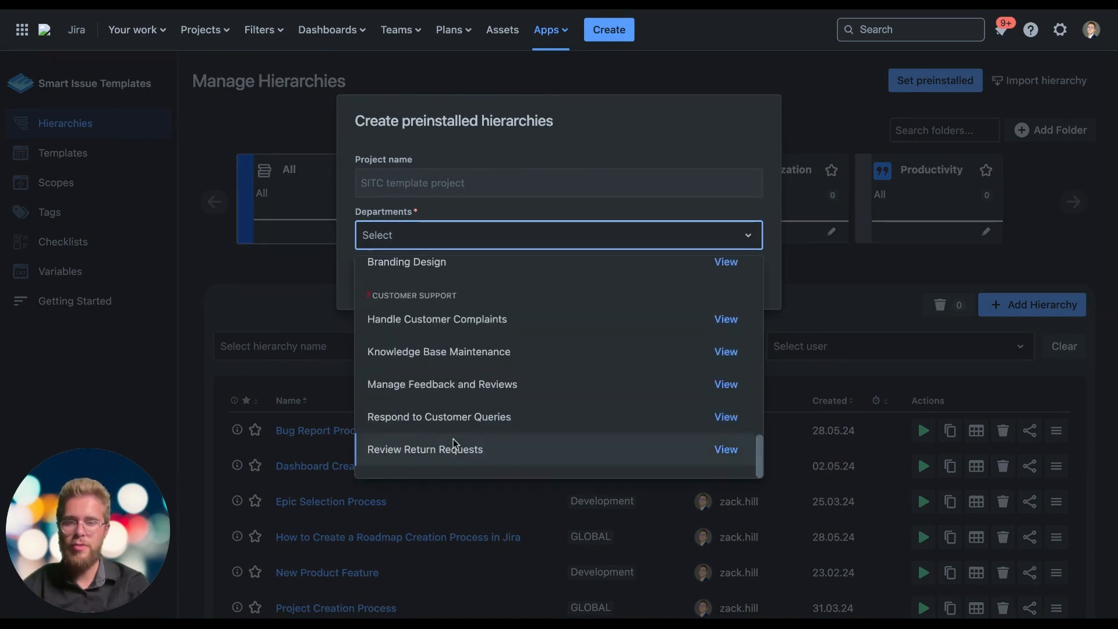
{"action": "scroll", "coordinate": [453, 438], "scroll_direction": "up", "scroll_amount": 5}
{"action": "left_click", "coordinate": [585, 160]}
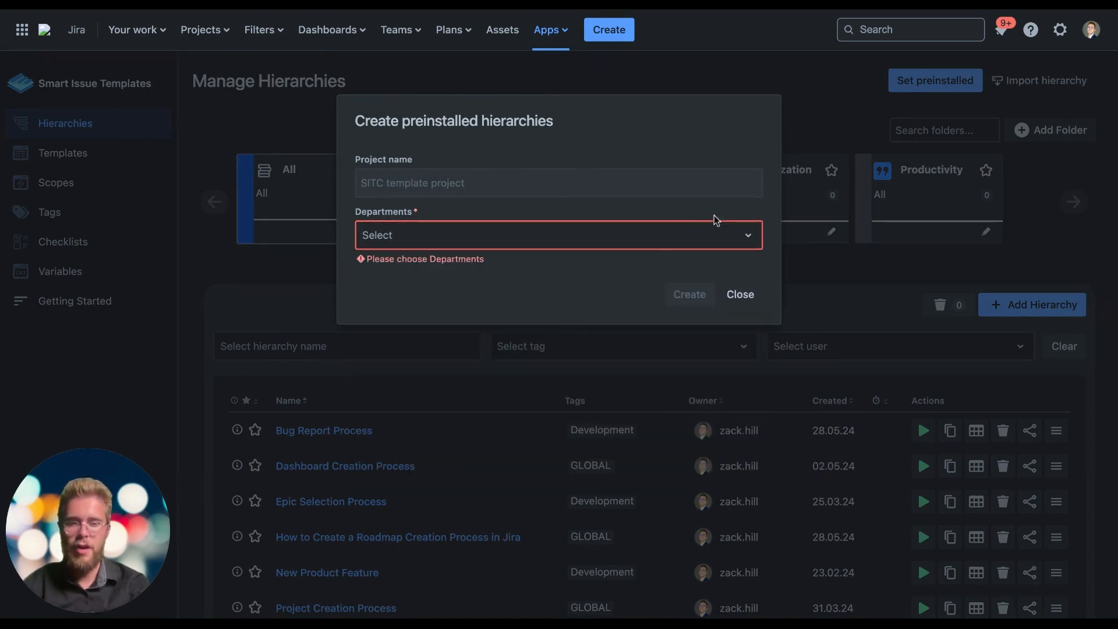
{"action": "left_click", "coordinate": [732, 294]}
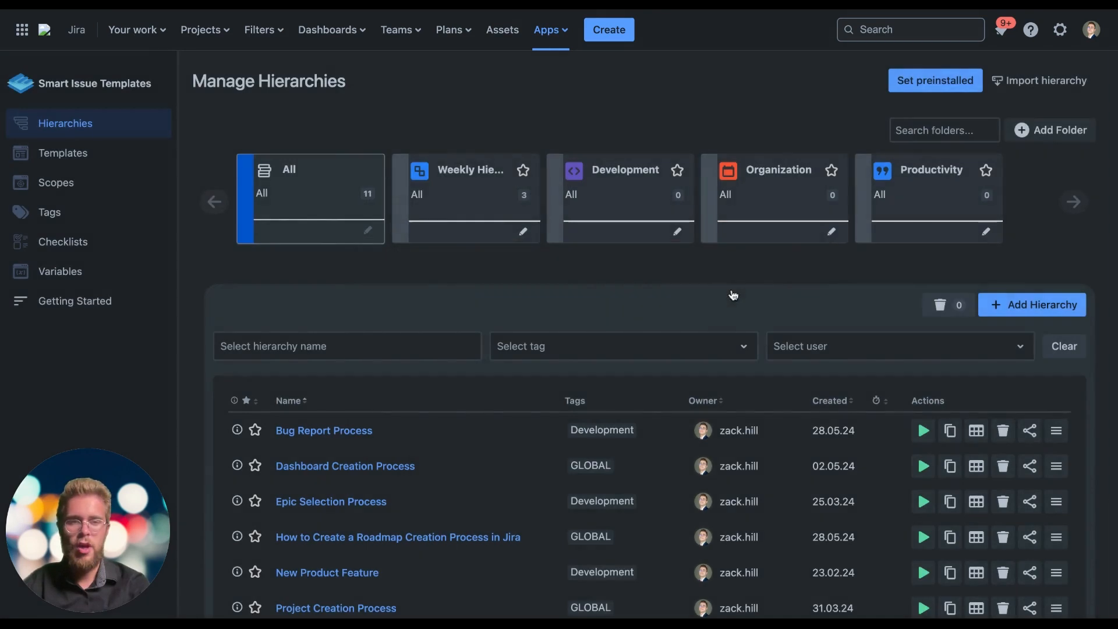
View the file upload stage of the hierarchy import and cancel it
{"action": "left_click", "coordinate": [1028, 84]}
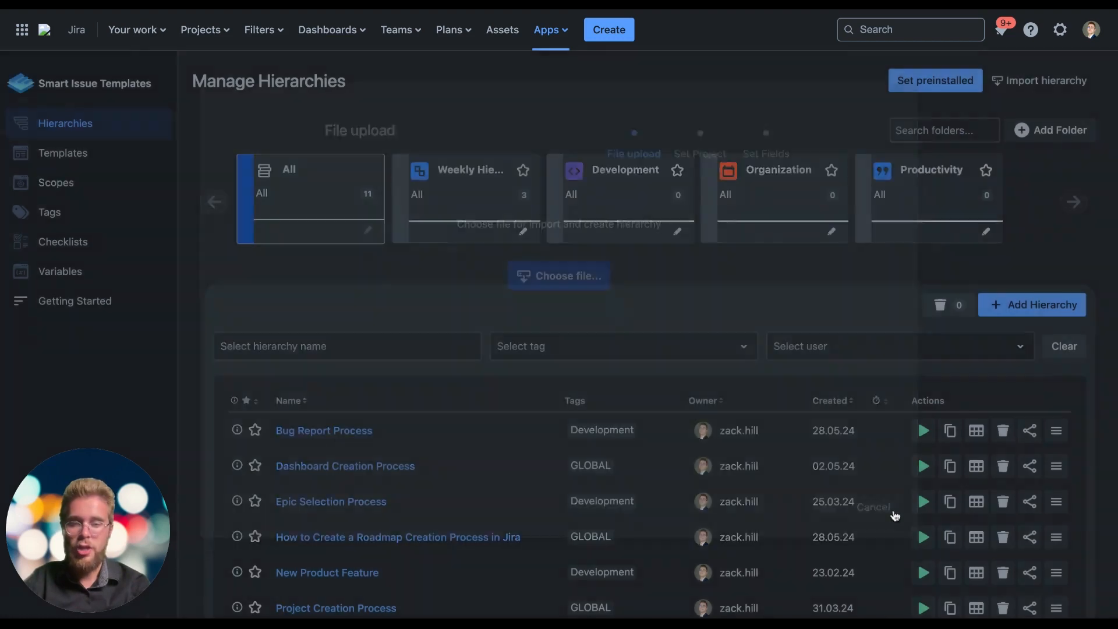
{"action": "left_click", "coordinate": [895, 516]}
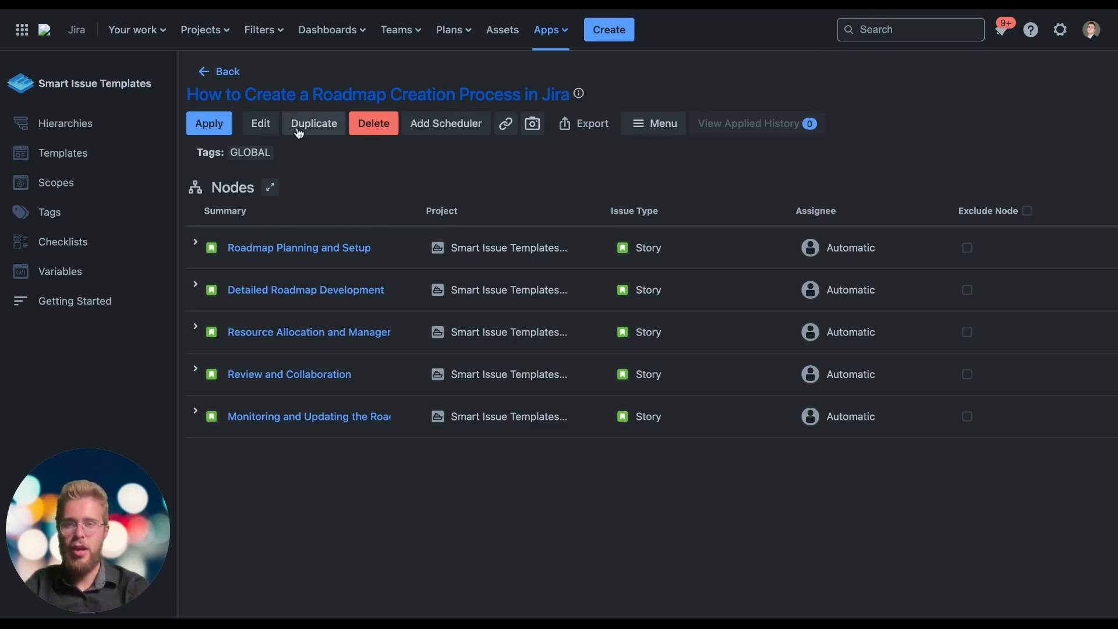
Open the roadmap creation hierarchy for editing and view the users available as the ProjectManager variable's default value
{"action": "left_click", "coordinate": [262, 125]}
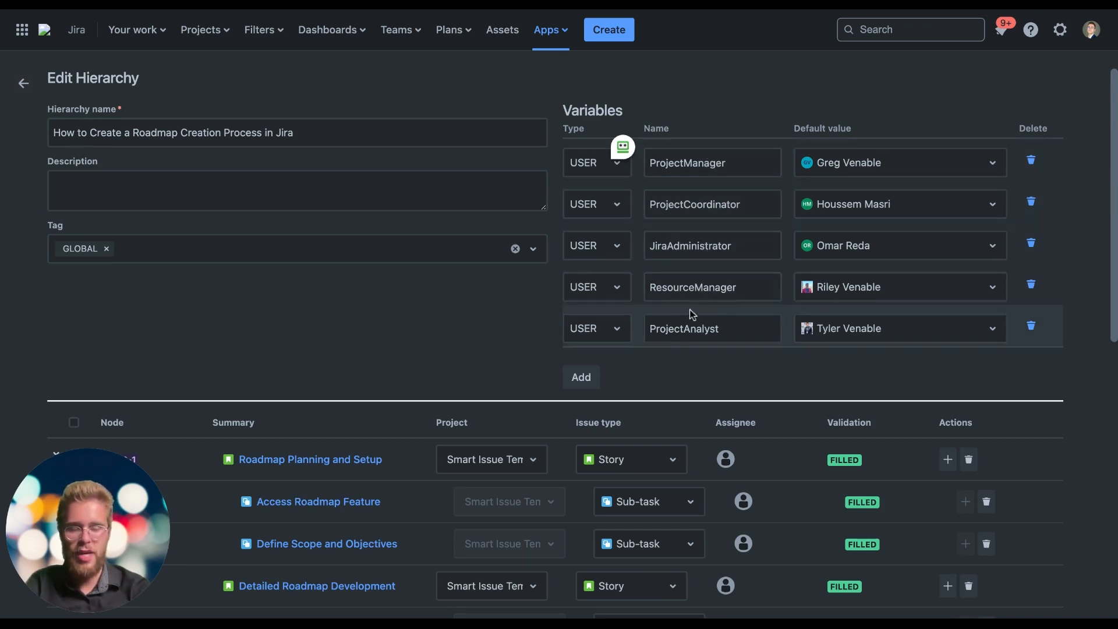
{"action": "left_click", "coordinate": [885, 167]}
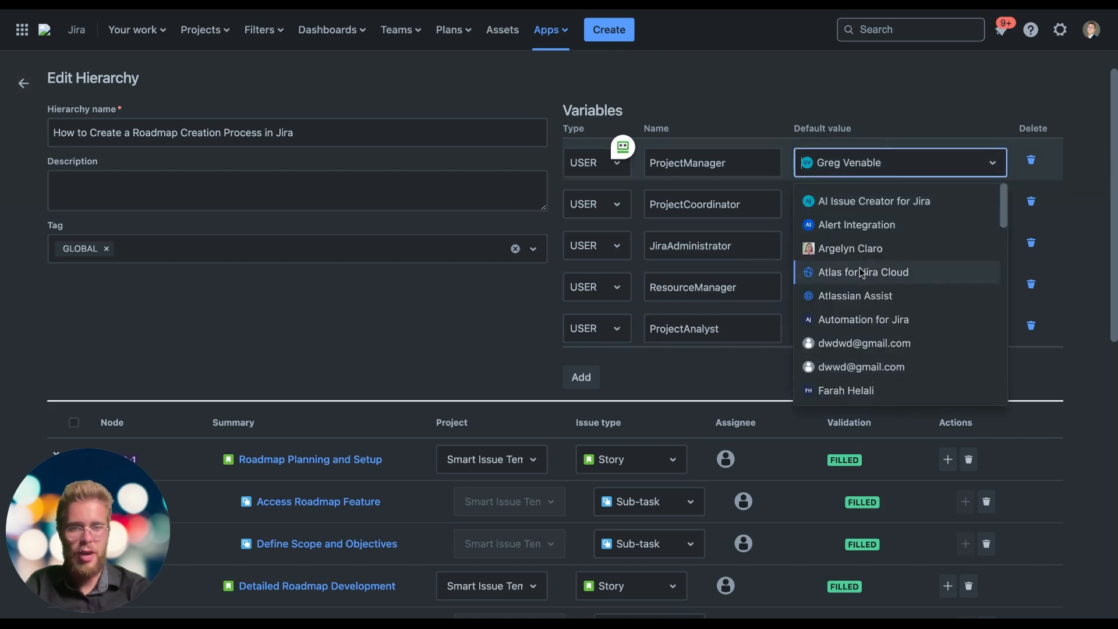
{"action": "scroll", "coordinate": [860, 270], "scroll_direction": "down", "scroll_amount": 15}
{"action": "scroll", "coordinate": [860, 270], "scroll_direction": "up", "scroll_amount": 15}
{"action": "left_click", "coordinate": [907, 172]}
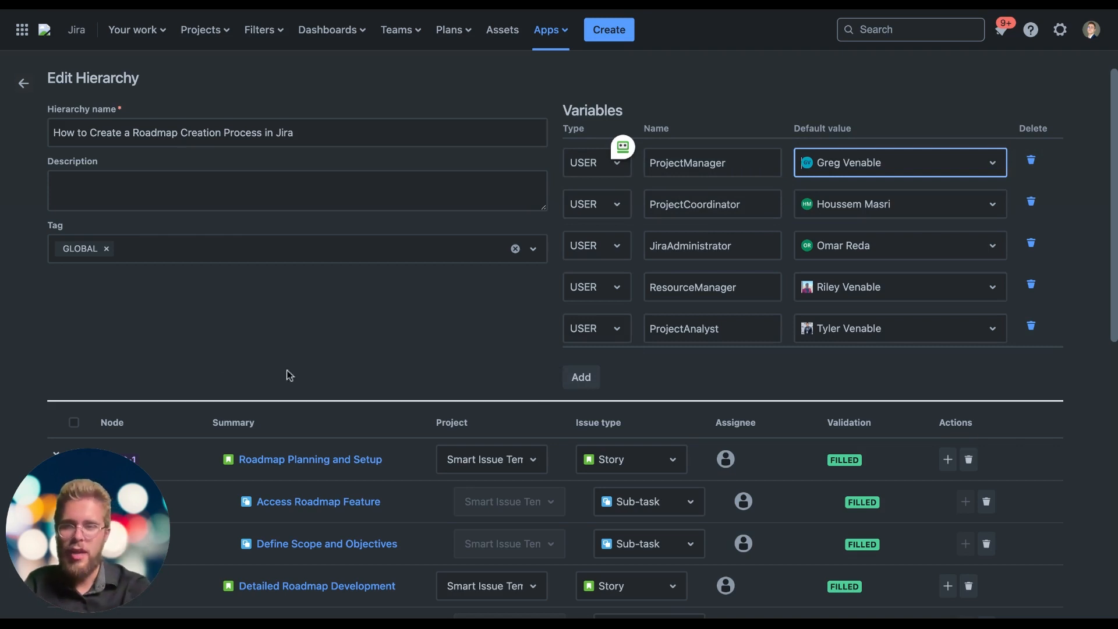
Examine the stories and their sub-tasks in the hierarchy's node list
{"action": "scroll", "coordinate": [292, 332], "scroll_direction": "down", "scroll_amount": 3}
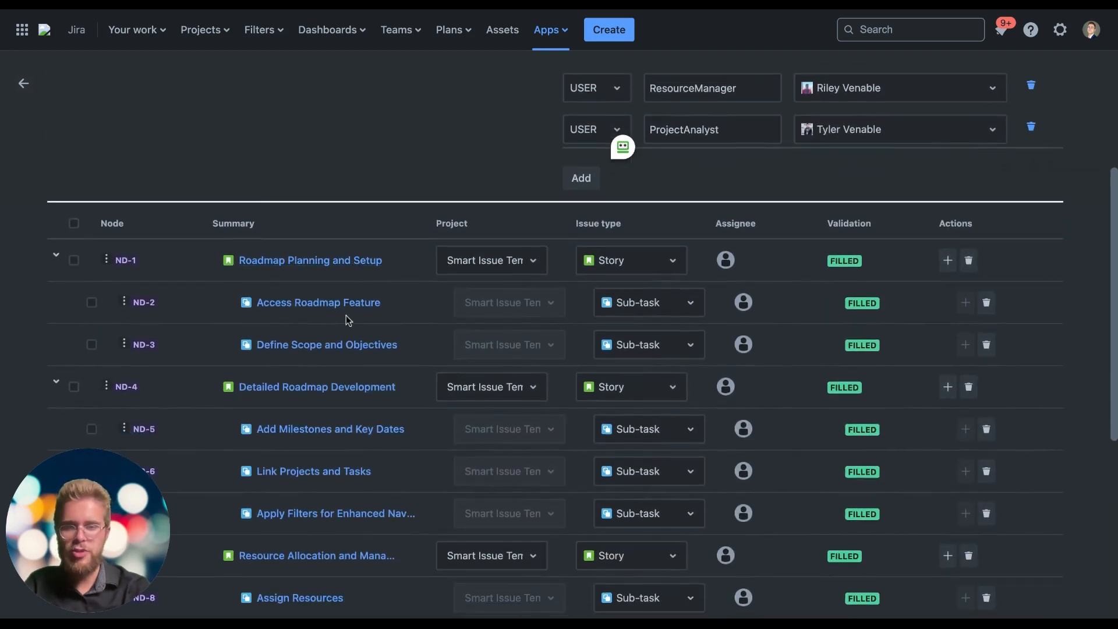
{"action": "scroll", "coordinate": [316, 307], "scroll_direction": "down", "scroll_amount": 2}
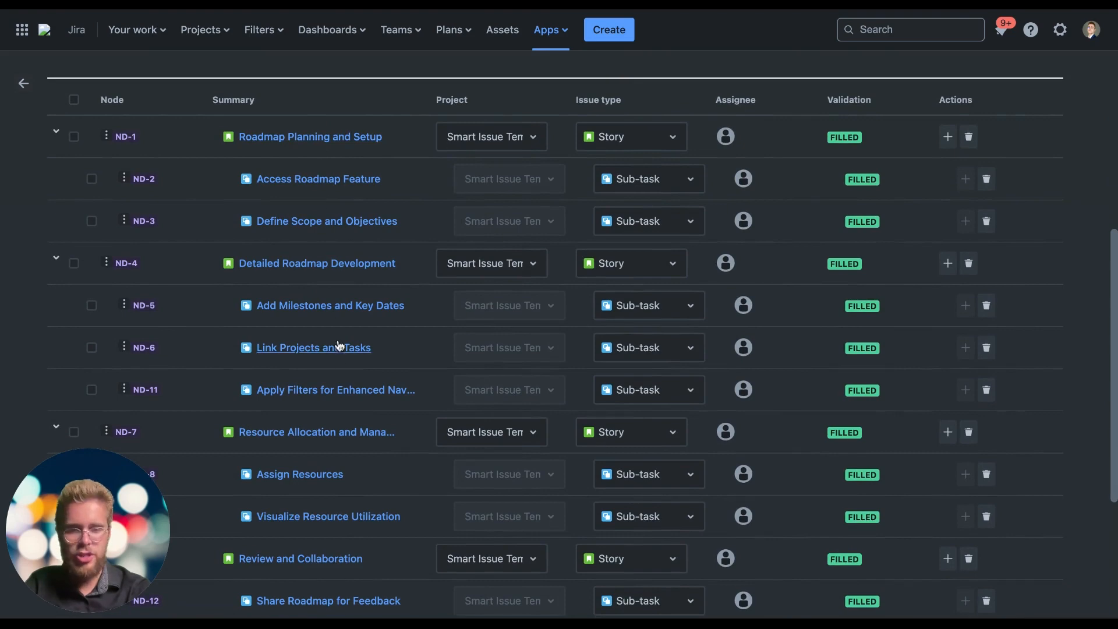
{"action": "scroll", "coordinate": [337, 395], "scroll_direction": "down", "scroll_amount": 3}
{"action": "scroll", "coordinate": [339, 397], "scroll_direction": "up", "scroll_amount": 4}
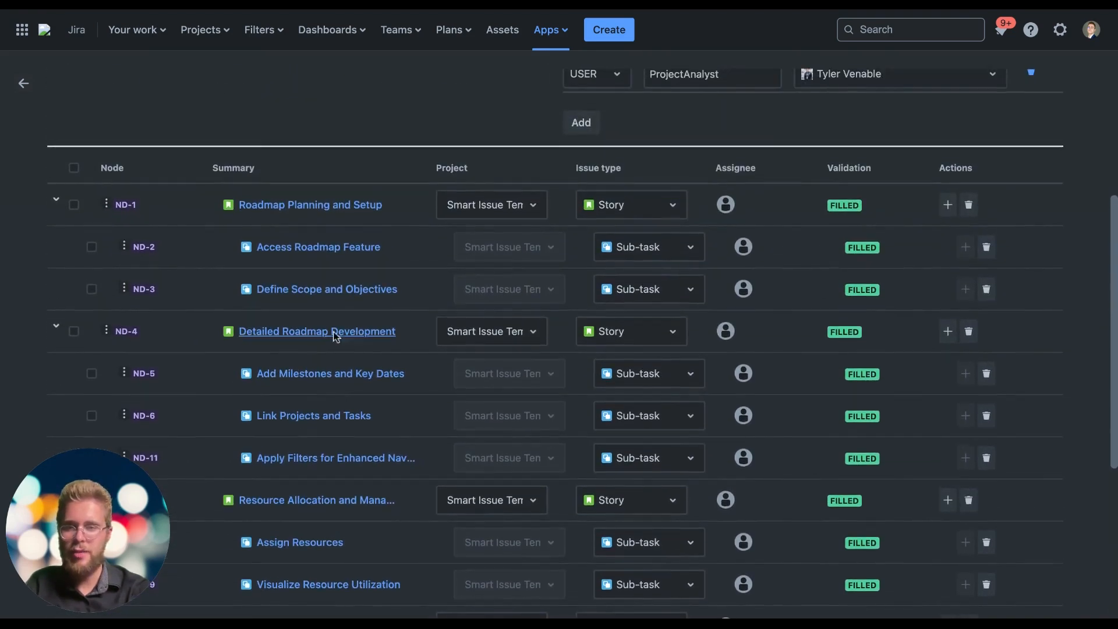
{"action": "scroll", "coordinate": [330, 212], "scroll_direction": "down", "scroll_amount": 1}
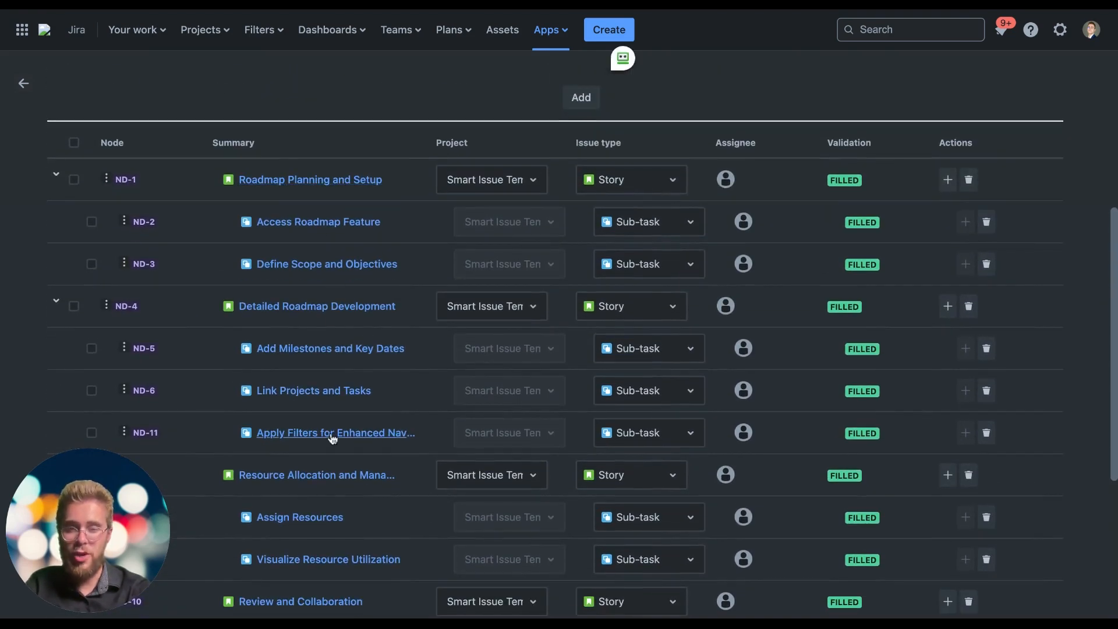
{"action": "scroll", "coordinate": [379, 462], "scroll_direction": "down", "scroll_amount": 3}
{"action": "scroll", "coordinate": [442, 361], "scroll_direction": "up", "scroll_amount": 4}
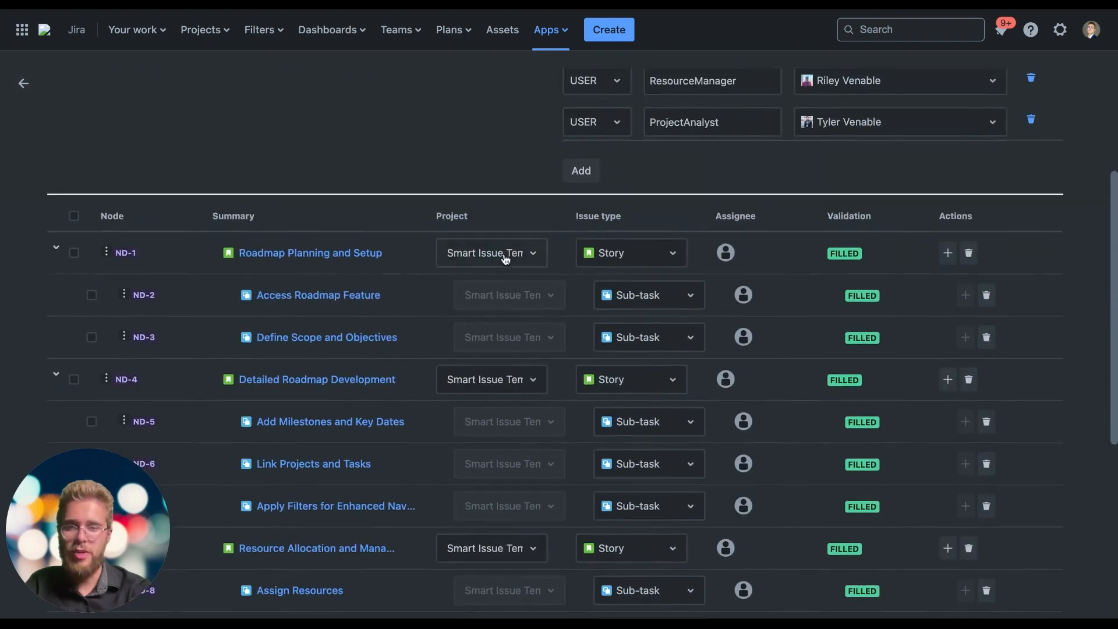
View the project choices for the Roadmap Planning and Setup story and review the projects and issue types of the remaining nodes
{"action": "left_click", "coordinate": [496, 255]}
{"action": "left_click", "coordinate": [496, 255]}
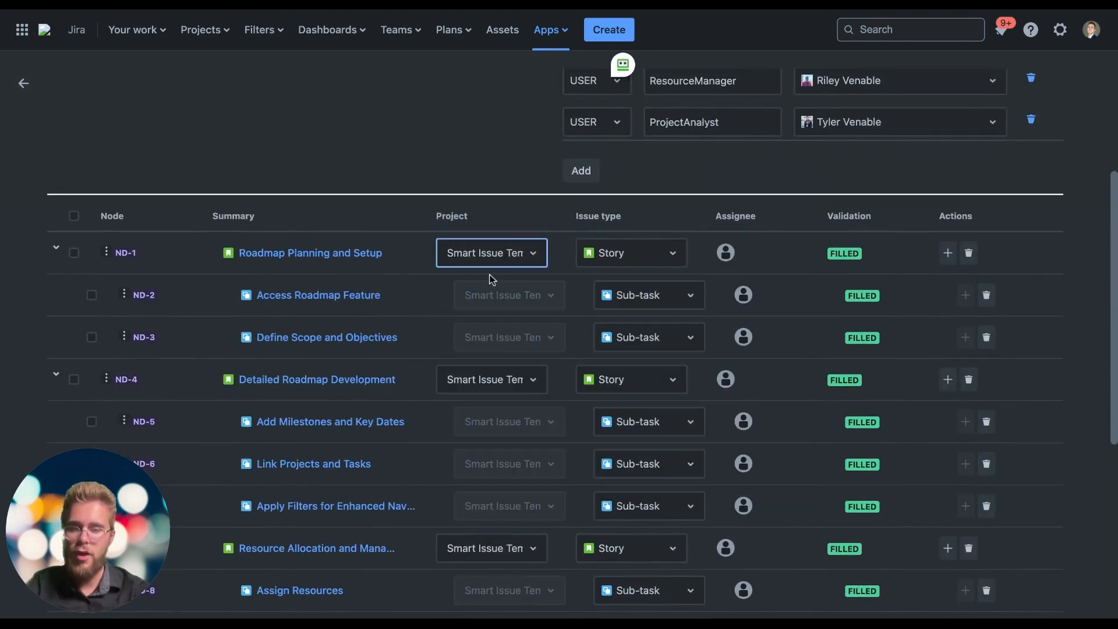
{"action": "left_click", "coordinate": [496, 255]}
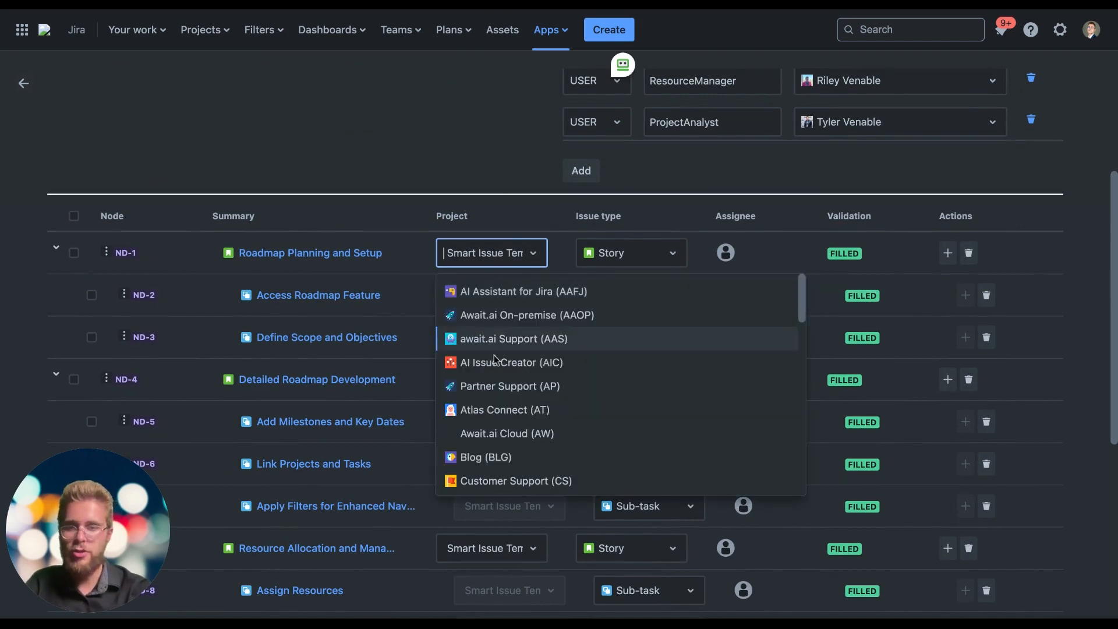
{"action": "left_click", "coordinate": [535, 257]}
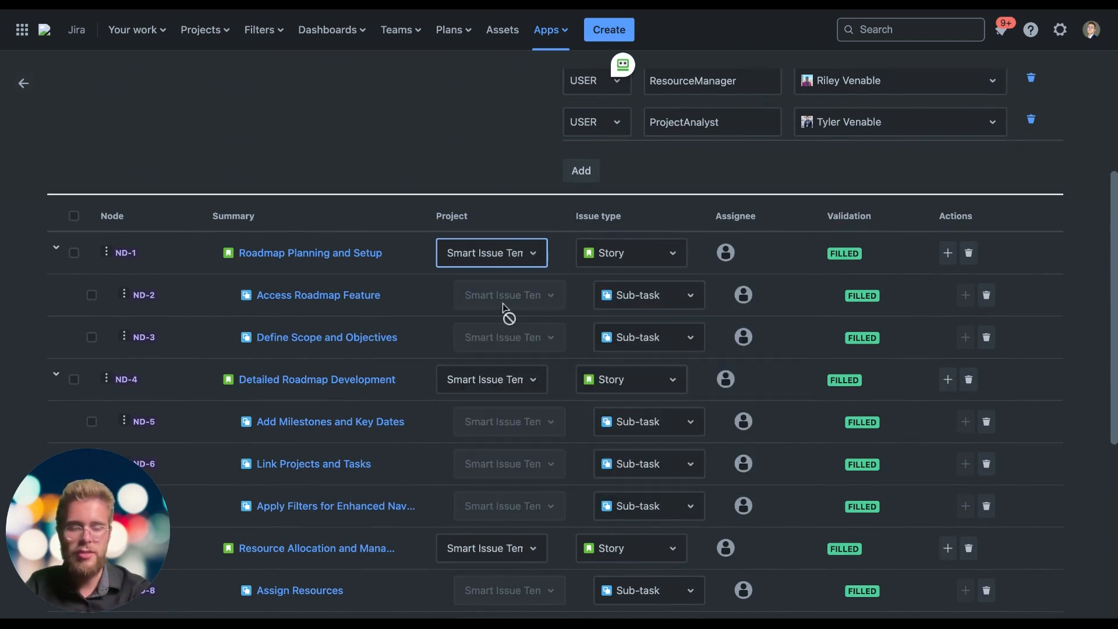
{"action": "scroll", "coordinate": [651, 320], "scroll_direction": "down", "scroll_amount": 1}
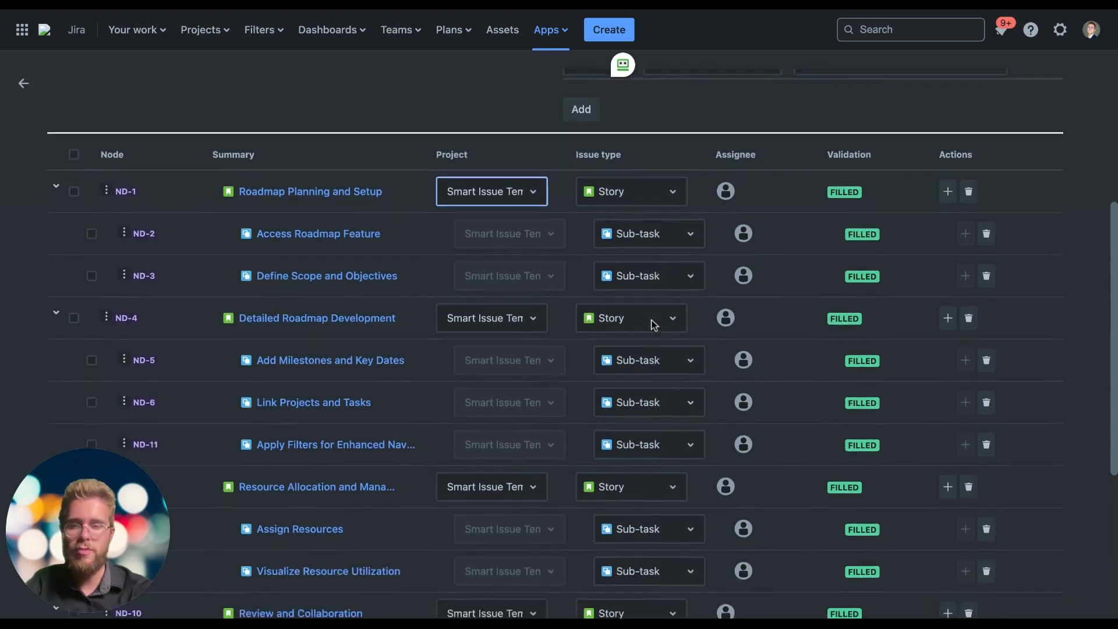
{"action": "scroll", "coordinate": [651, 319], "scroll_direction": "down", "scroll_amount": 5}
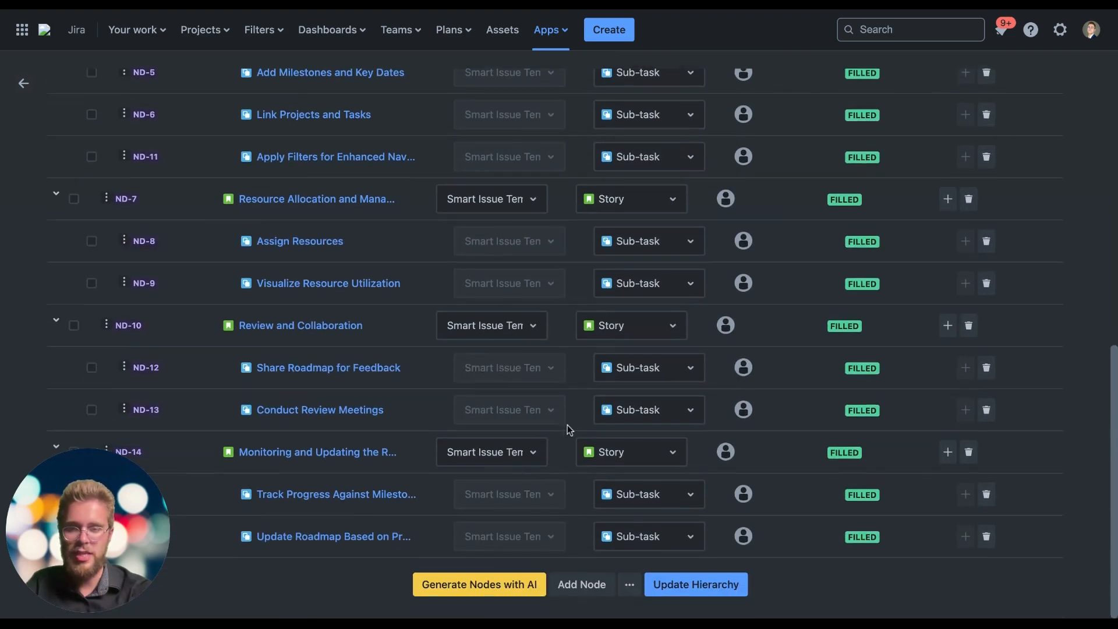
{"action": "scroll", "coordinate": [567, 425], "scroll_direction": "up", "scroll_amount": 5}
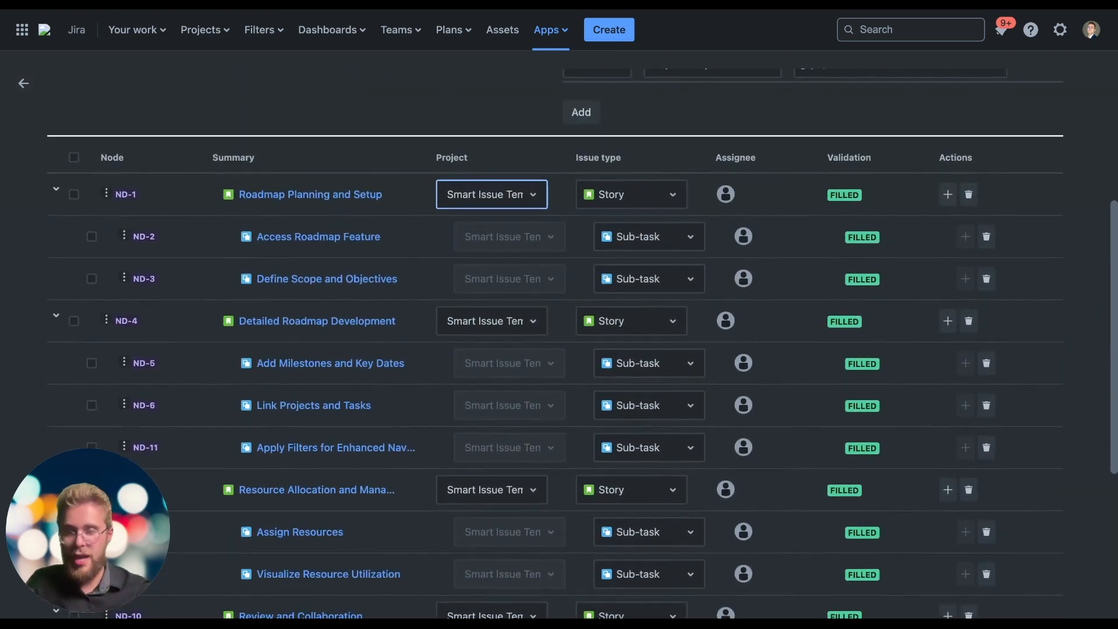
{"action": "scroll", "coordinate": [369, 344], "scroll_direction": "down", "scroll_amount": 5}
{"action": "scroll", "coordinate": [123, 134], "scroll_direction": "up", "scroll_amount": 10}
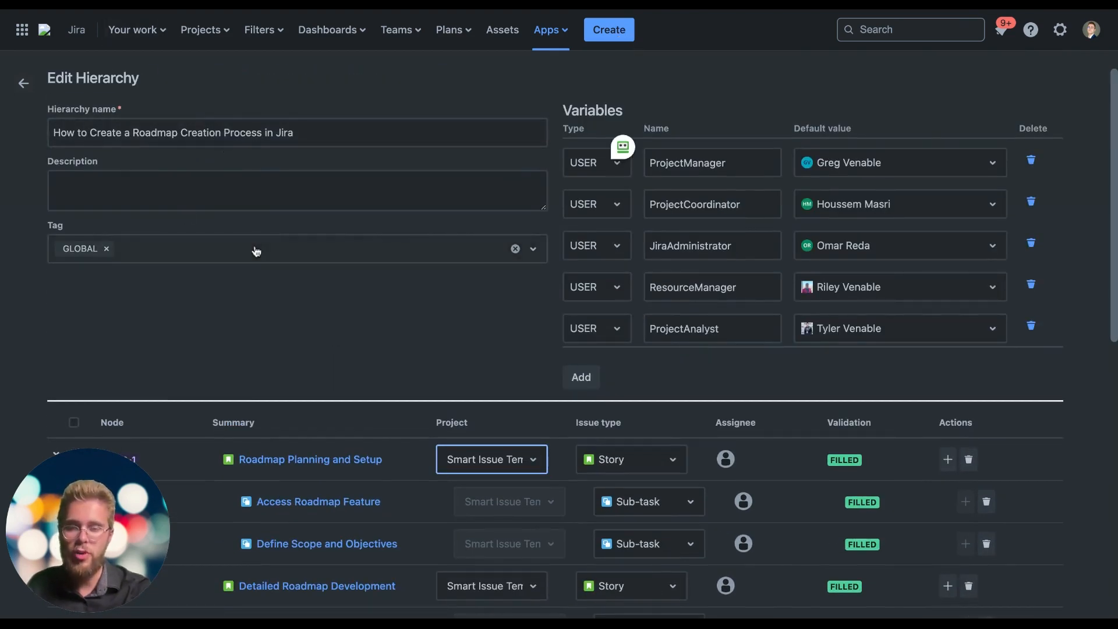
Enter "Create me a roadmap creation process in Jira" as the AI node generator's description, and cancel without generating nodes
{"action": "scroll", "coordinate": [281, 297], "scroll_direction": "down", "scroll_amount": 10}
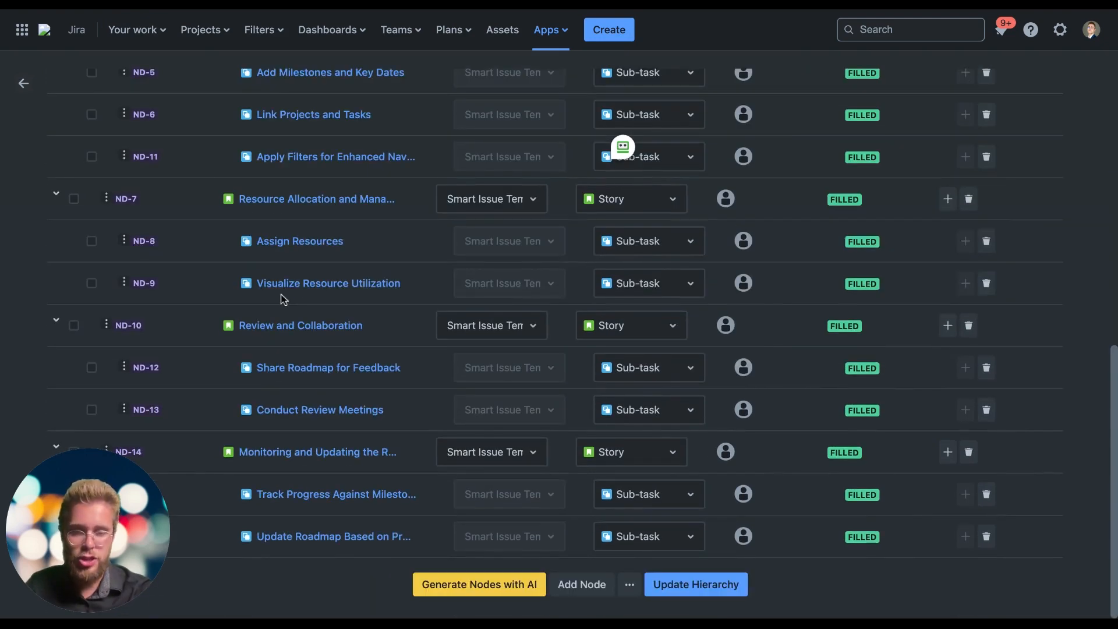
{"action": "left_click", "coordinate": [453, 585]}
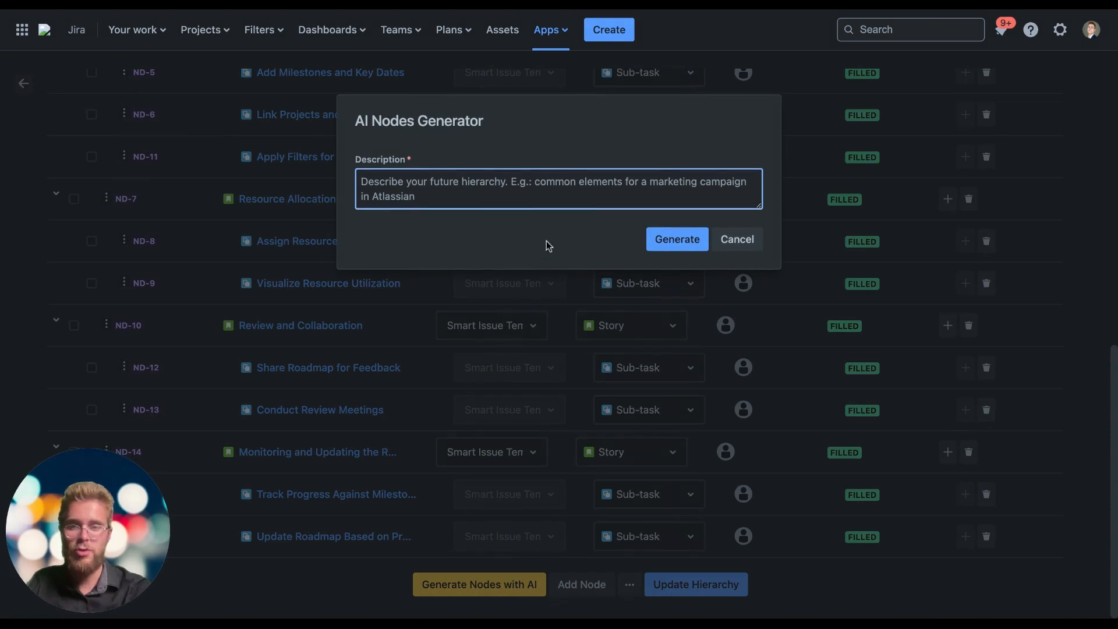
{"action": "type", "text": "C"}
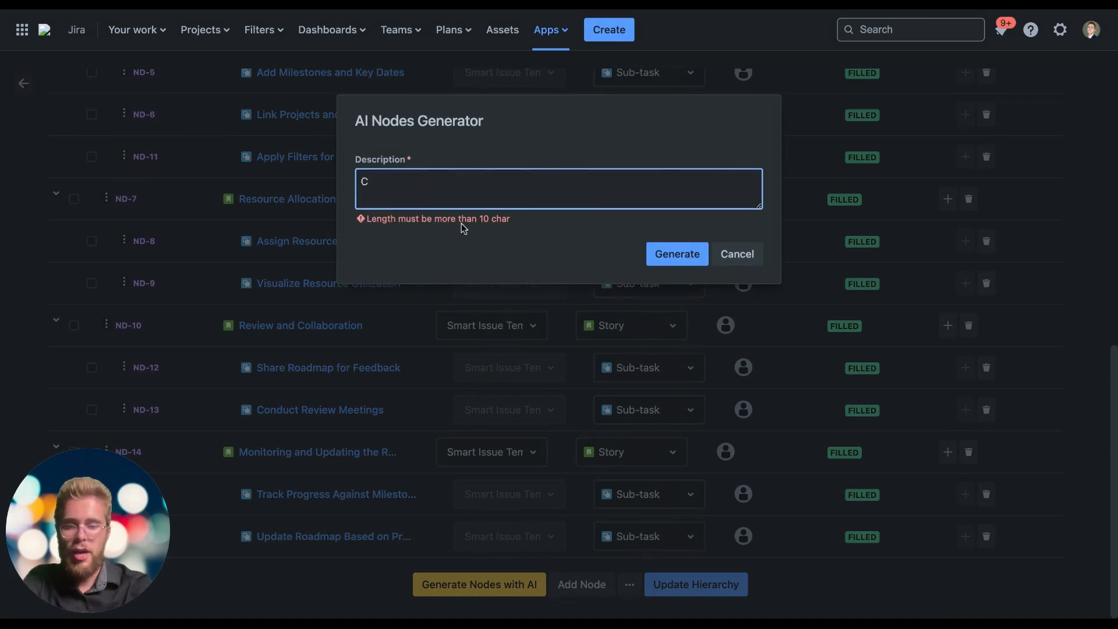
{"action": "key", "text": "BackSpace"}
{"action": "type", "text": "Create "}
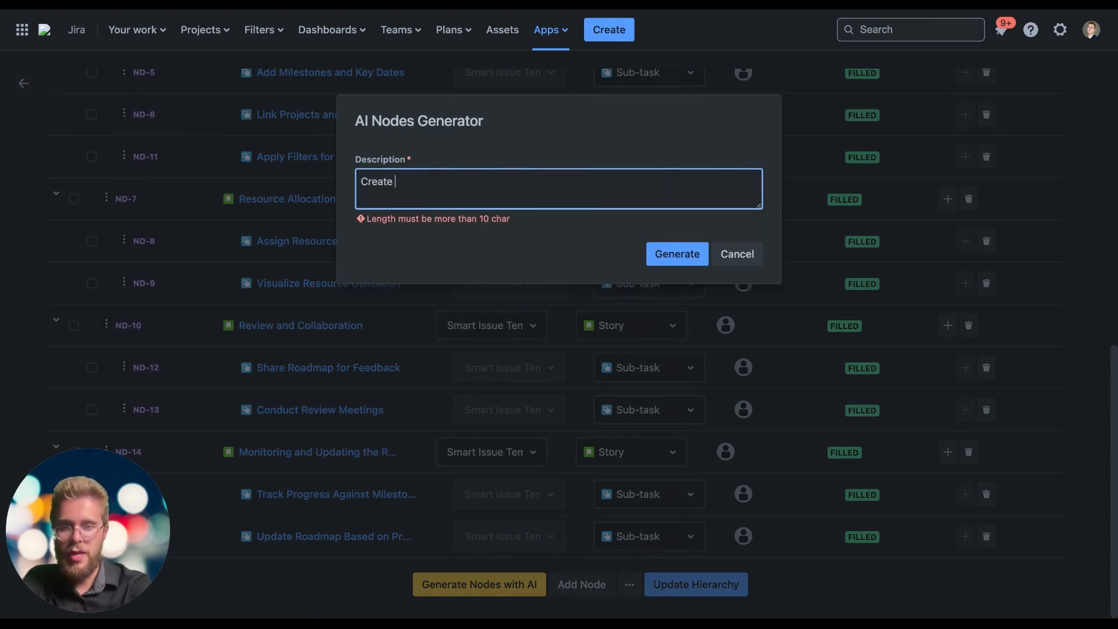
{"action": "type", "text": "me a roadmap "}
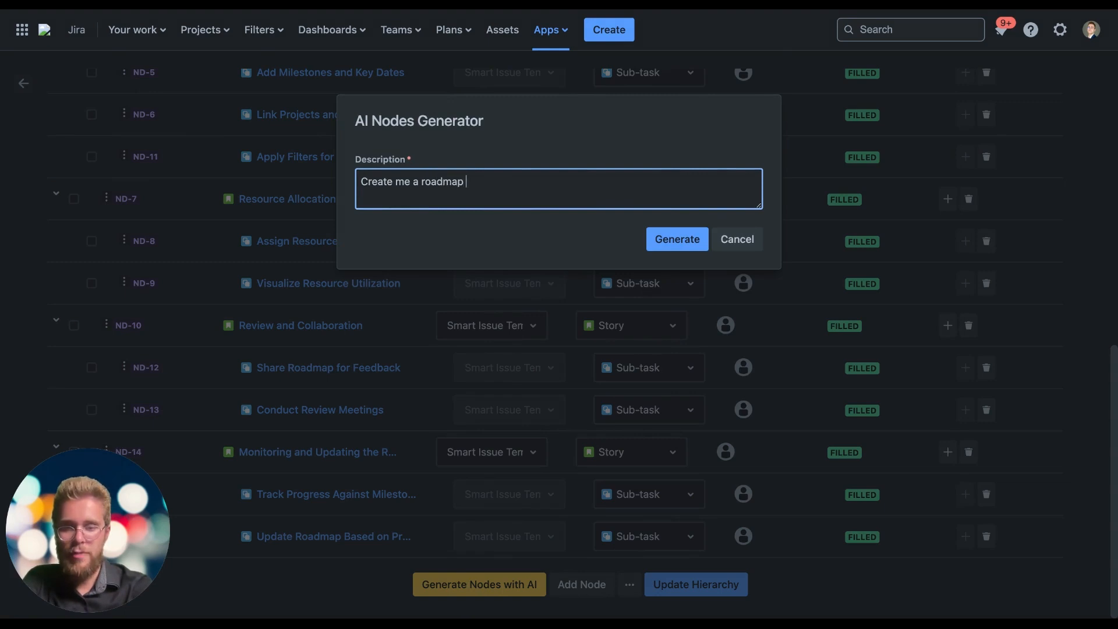
{"action": "type", "text": "creation process in"}
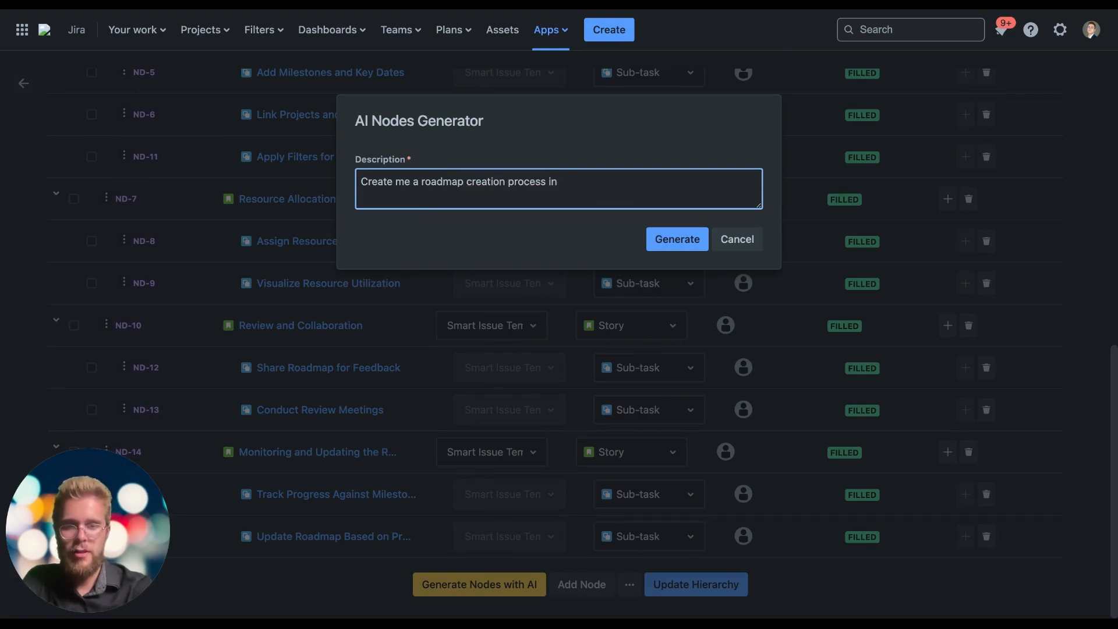
{"action": "type", "text": " Jira"}
{"action": "left_click", "coordinate": [736, 240]}
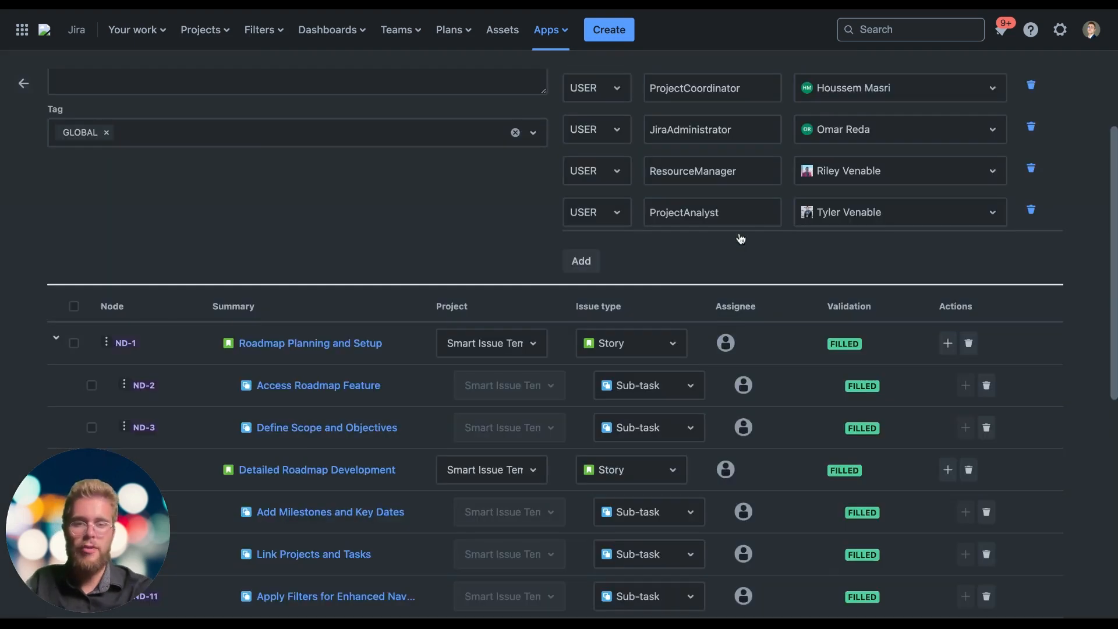
Open the Access Roadmap Feature sub-task node and review its description, reporter, assignee and priority
{"action": "scroll", "coordinate": [587, 331], "scroll_direction": "down", "scroll_amount": 8}
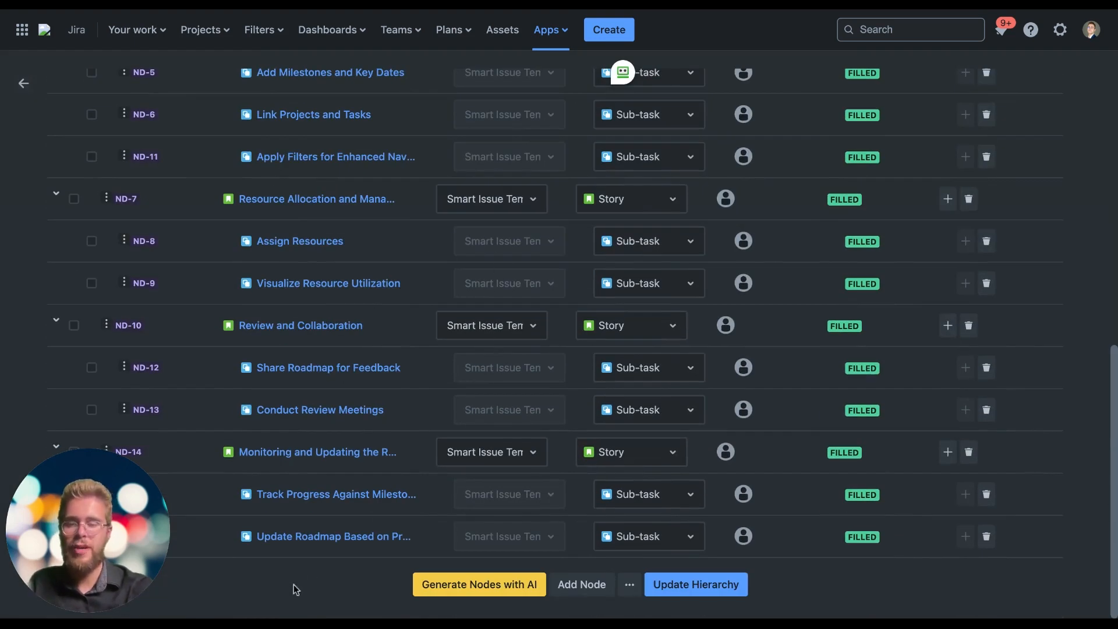
{"action": "scroll", "coordinate": [452, 407], "scroll_direction": "up", "scroll_amount": 4}
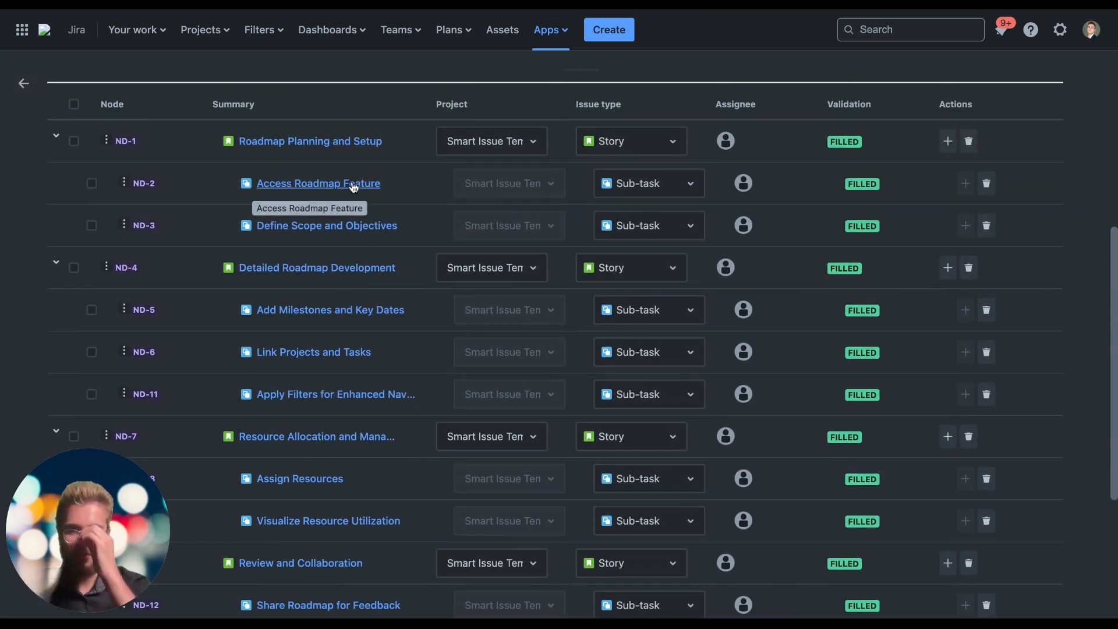
{"action": "left_click", "coordinate": [352, 184]}
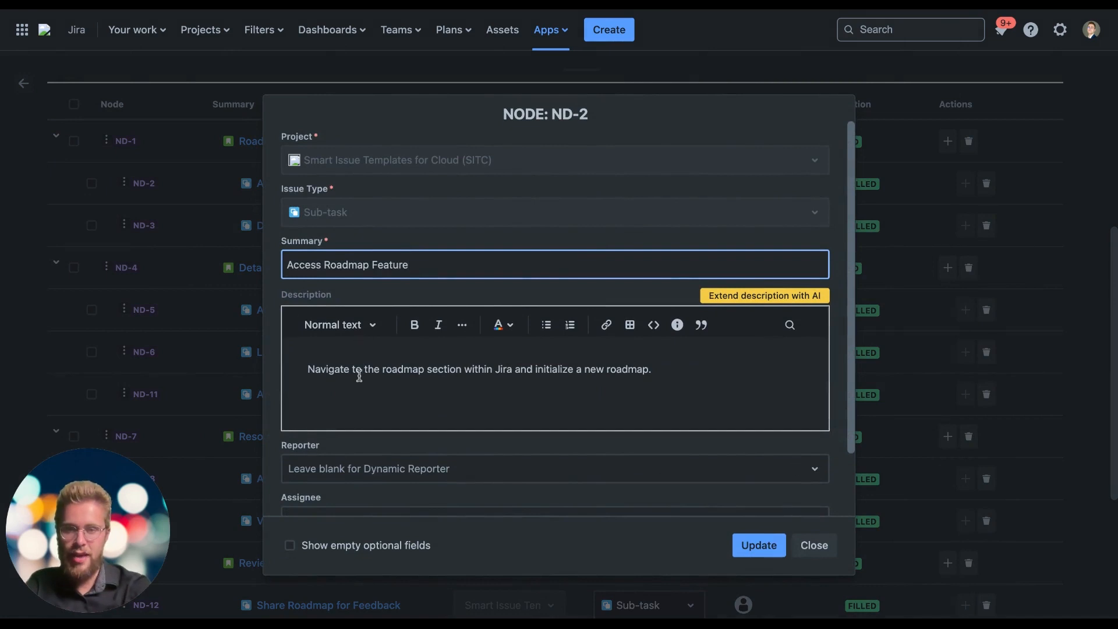
{"action": "scroll", "coordinate": [359, 375], "scroll_direction": "down", "scroll_amount": 2}
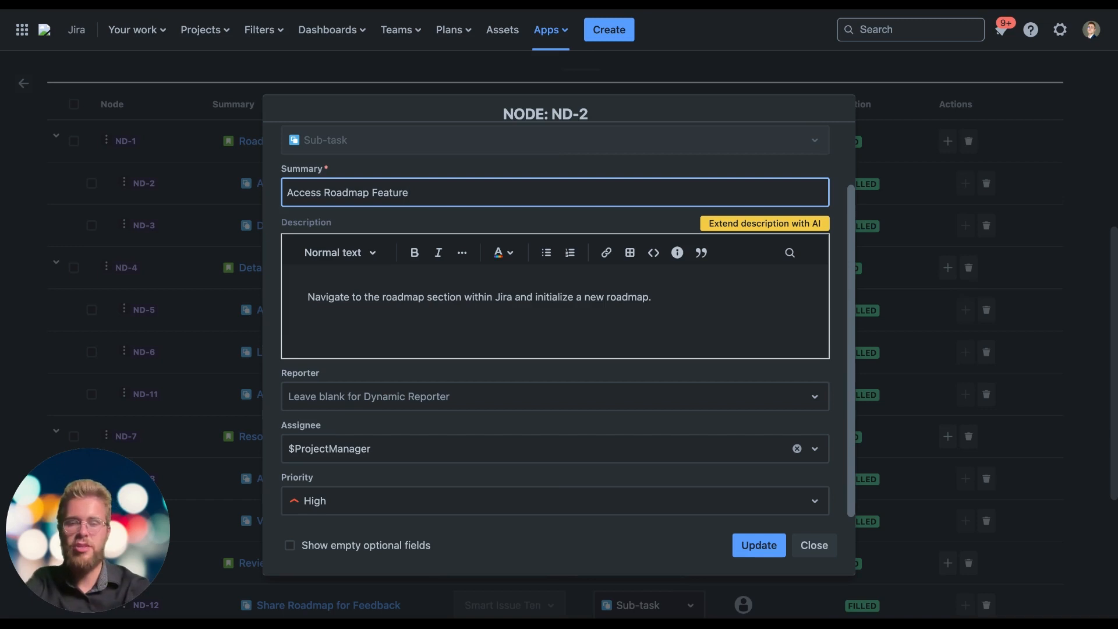
{"action": "scroll", "coordinate": [497, 329], "scroll_direction": "up", "scroll_amount": 3}
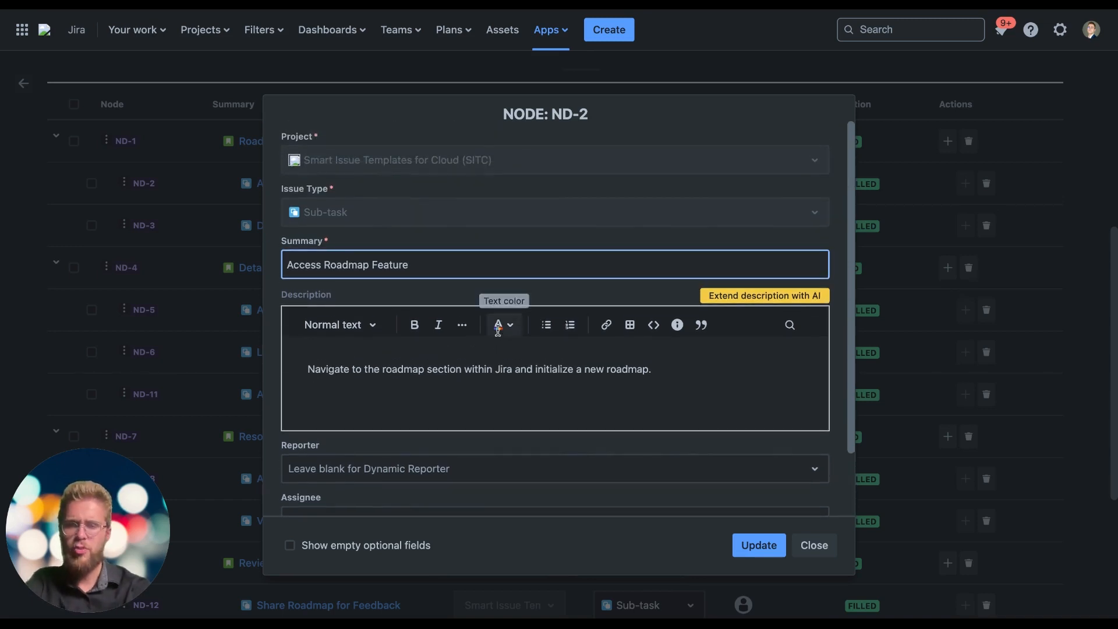
{"action": "scroll", "coordinate": [497, 330], "scroll_direction": "down", "scroll_amount": 3}
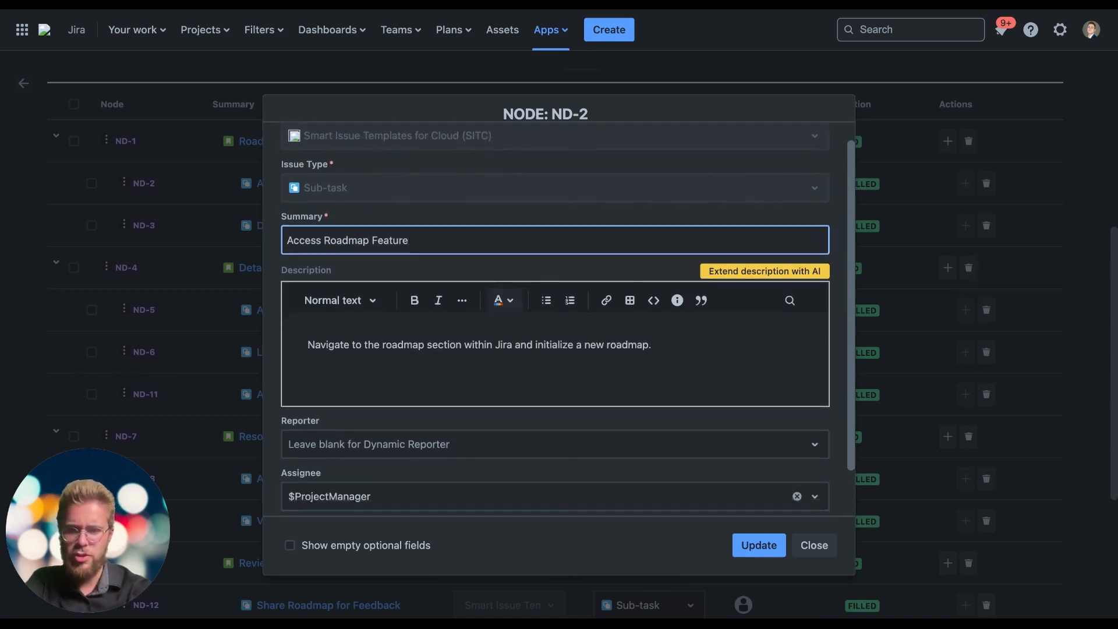
Review the assignee variables available for the Access Roadmap Feature node, and close the node without updating it
{"action": "left_click", "coordinate": [352, 450]}
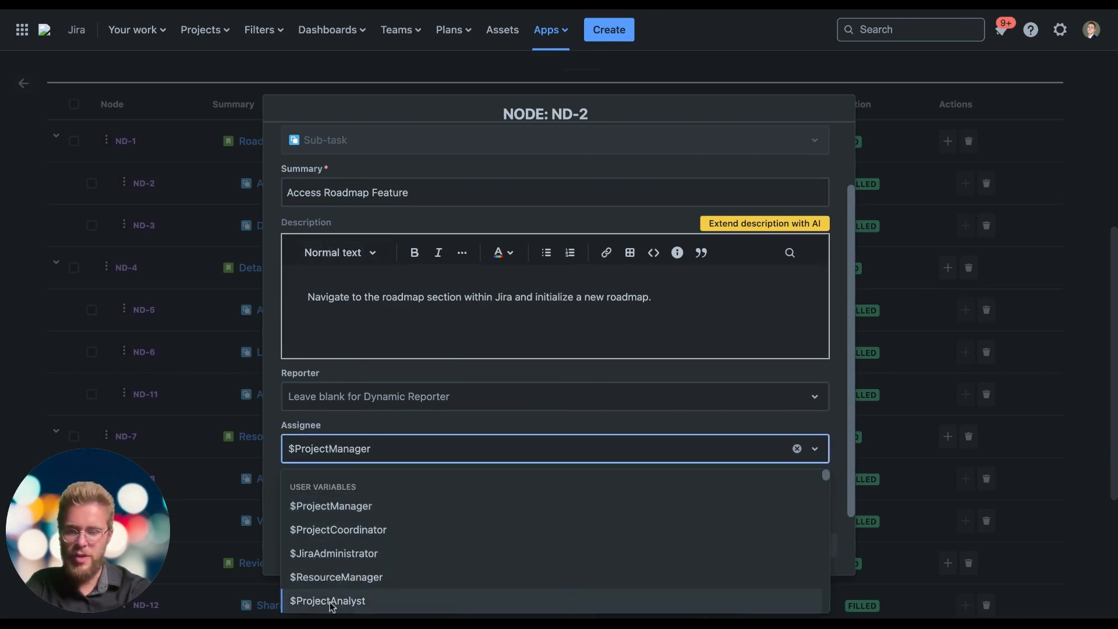
{"action": "left_click", "coordinate": [375, 457]}
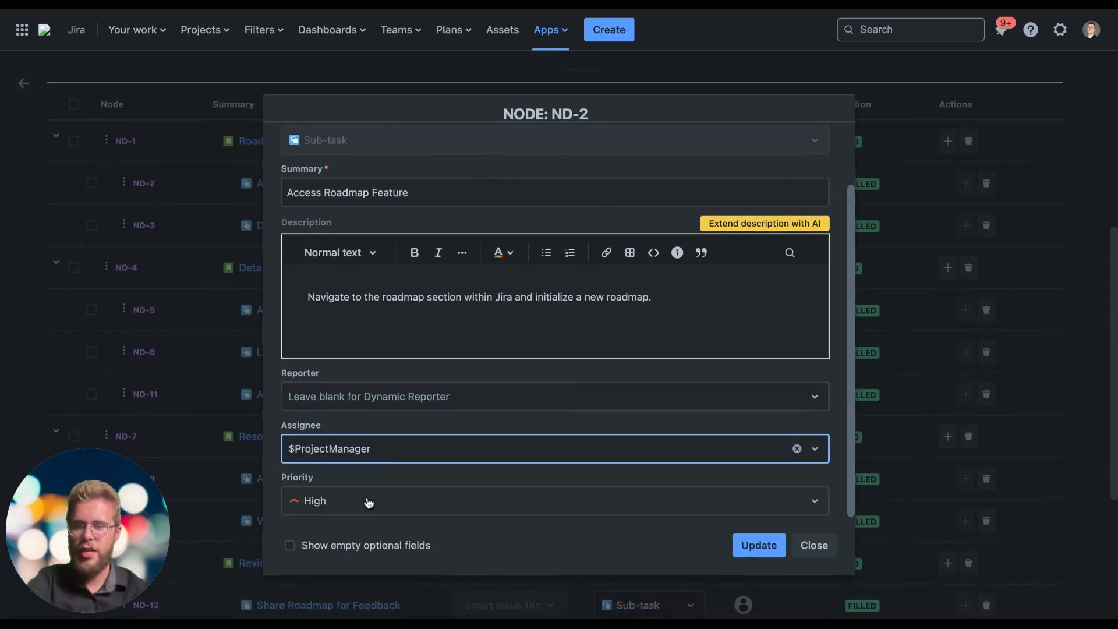
{"action": "left_click", "coordinate": [814, 545]}
Rename the hierarchy as "Roadmap Creation Process in Jira" and save the hierarchy update
{"action": "scroll", "coordinate": [603, 422], "scroll_direction": "down", "scroll_amount": 2}
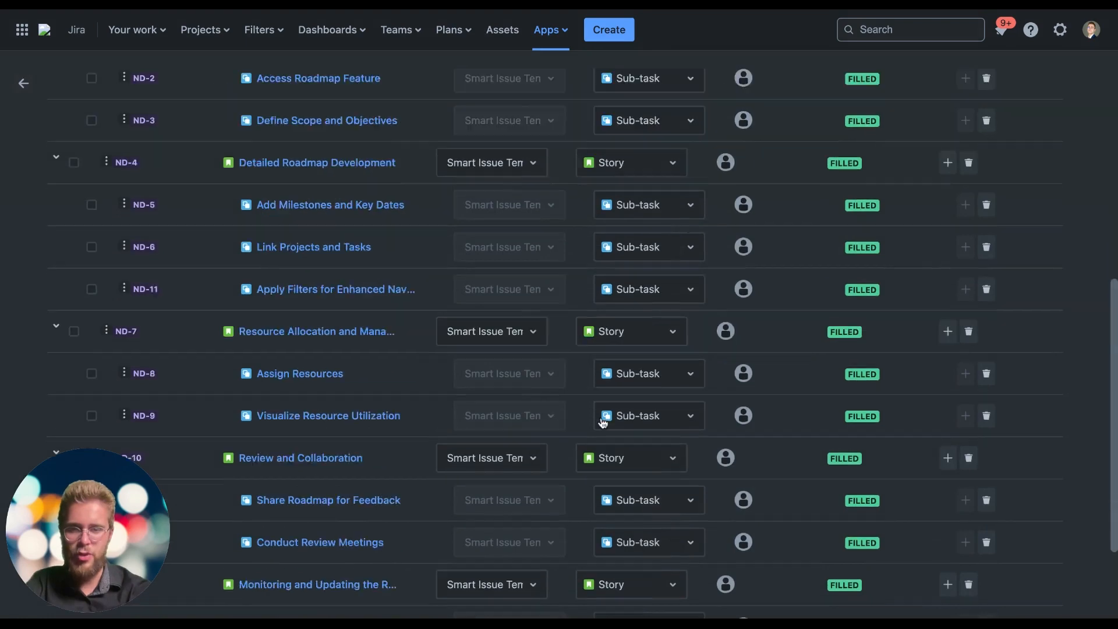
{"action": "scroll", "coordinate": [603, 423], "scroll_direction": "up", "scroll_amount": 7}
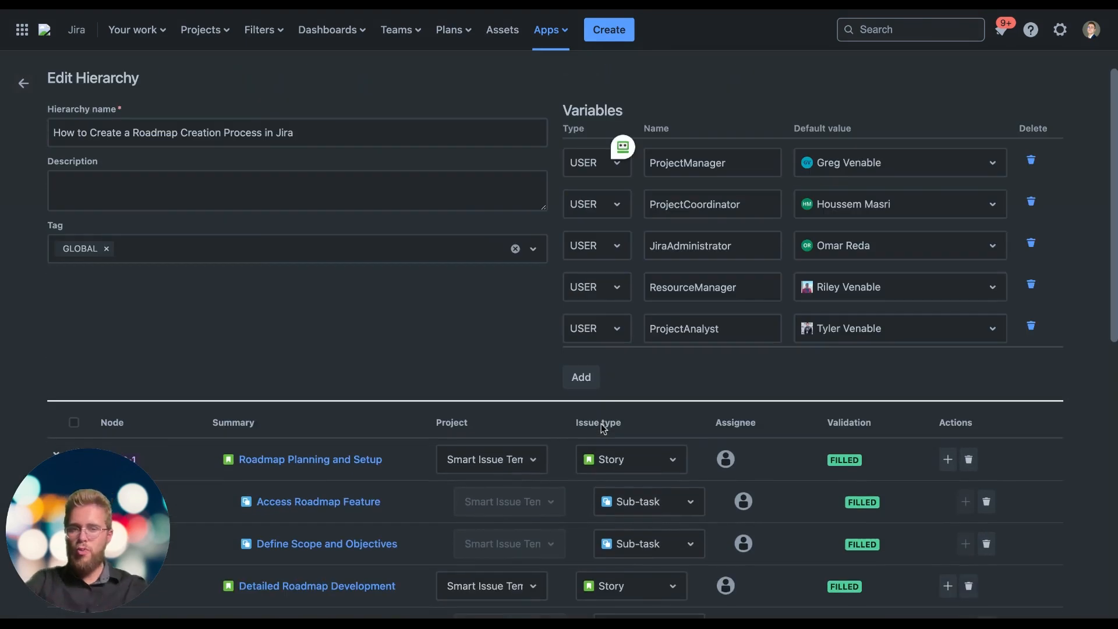
{"action": "scroll", "coordinate": [571, 396], "scroll_direction": "down", "scroll_amount": 7}
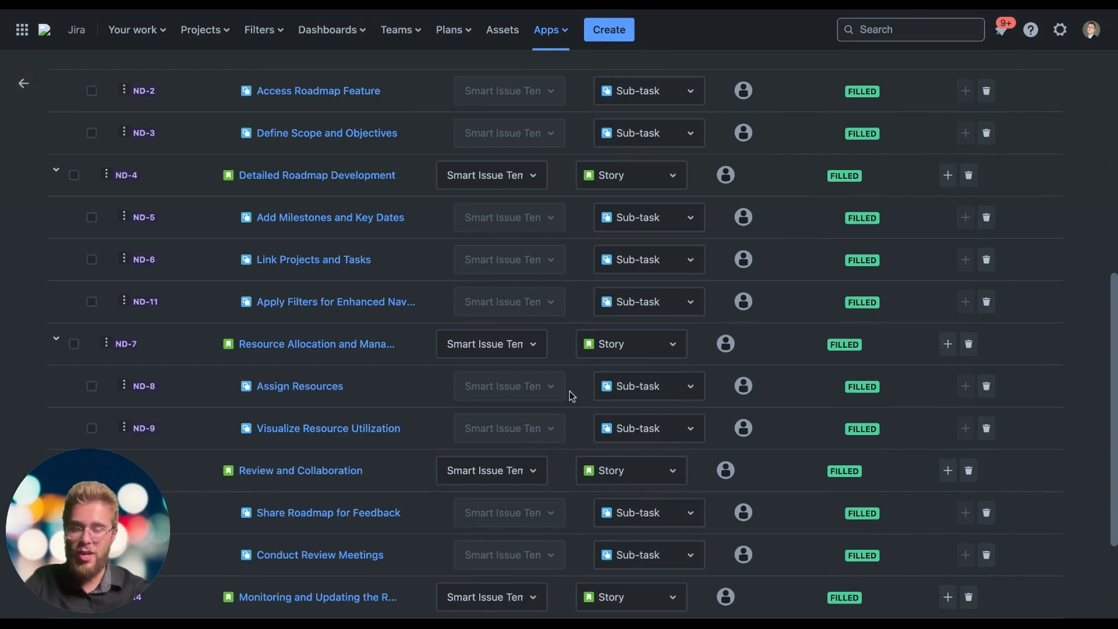
{"action": "scroll", "coordinate": [866, 209], "scroll_direction": "up", "scroll_amount": 7}
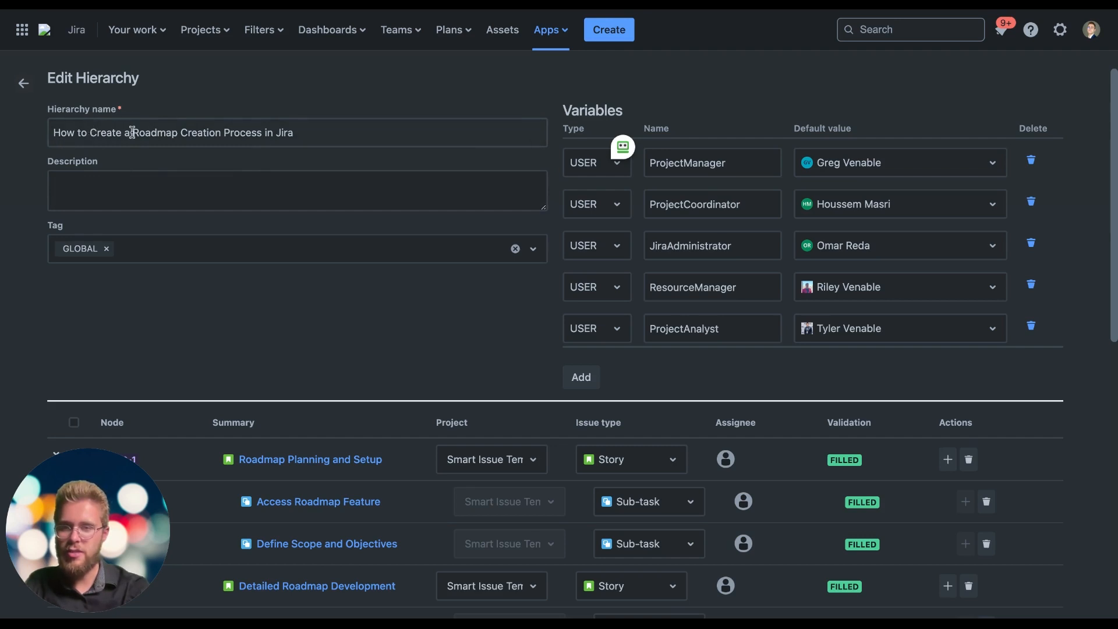
{"action": "left_click_drag", "start_coordinate": [132, 132], "coordinate": [32, 137]}
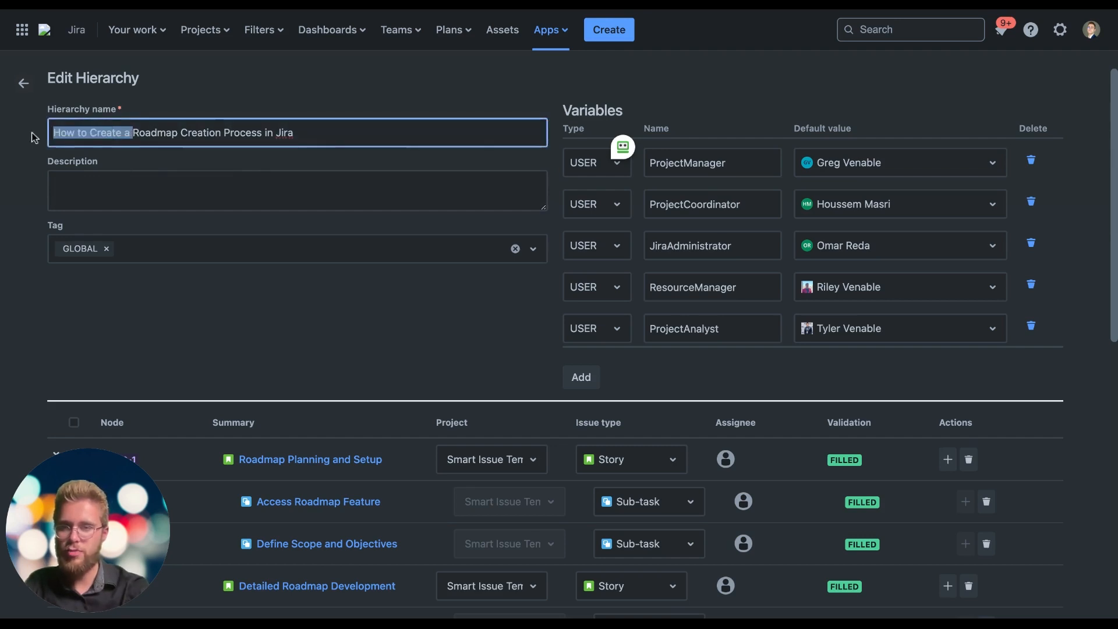
{"action": "key", "text": "BackSpace"}
{"action": "left_click", "coordinate": [188, 330]}
{"action": "scroll", "coordinate": [376, 347], "scroll_direction": "down", "scroll_amount": 10}
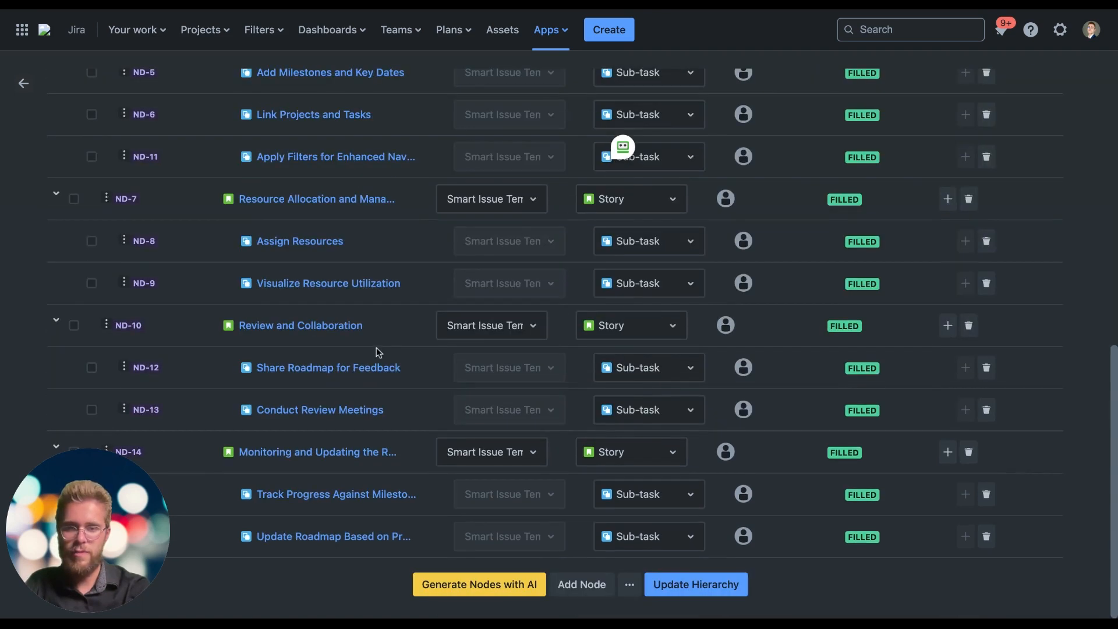
{"action": "left_click", "coordinate": [698, 588]}
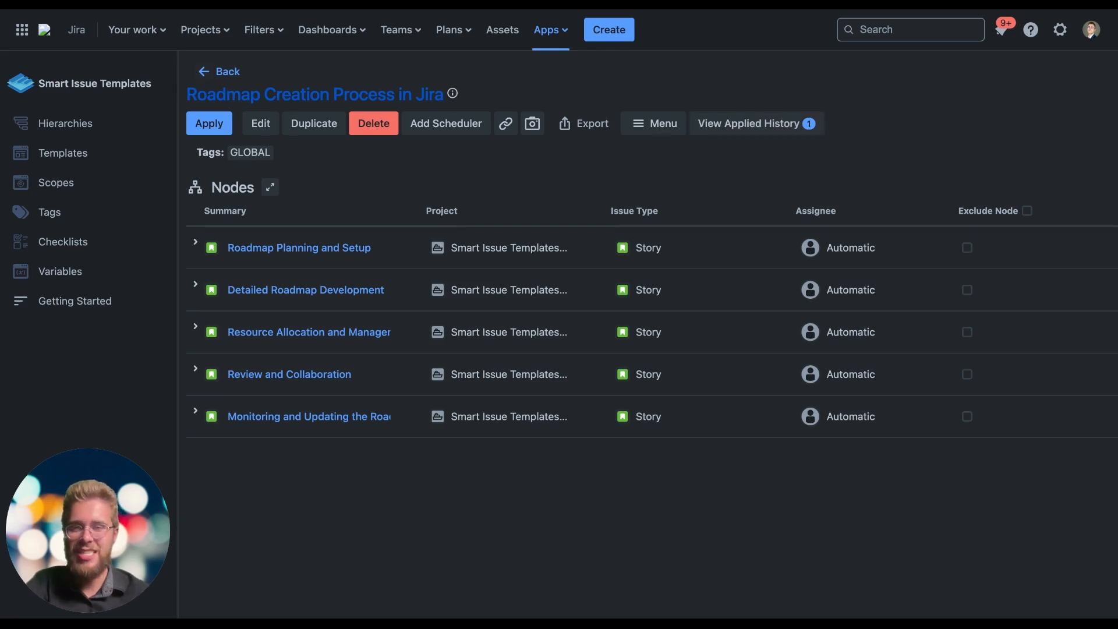
Apply the hierarchy with the default variable values to create its issues, and open its applied history
{"action": "left_click", "coordinate": [220, 127]}
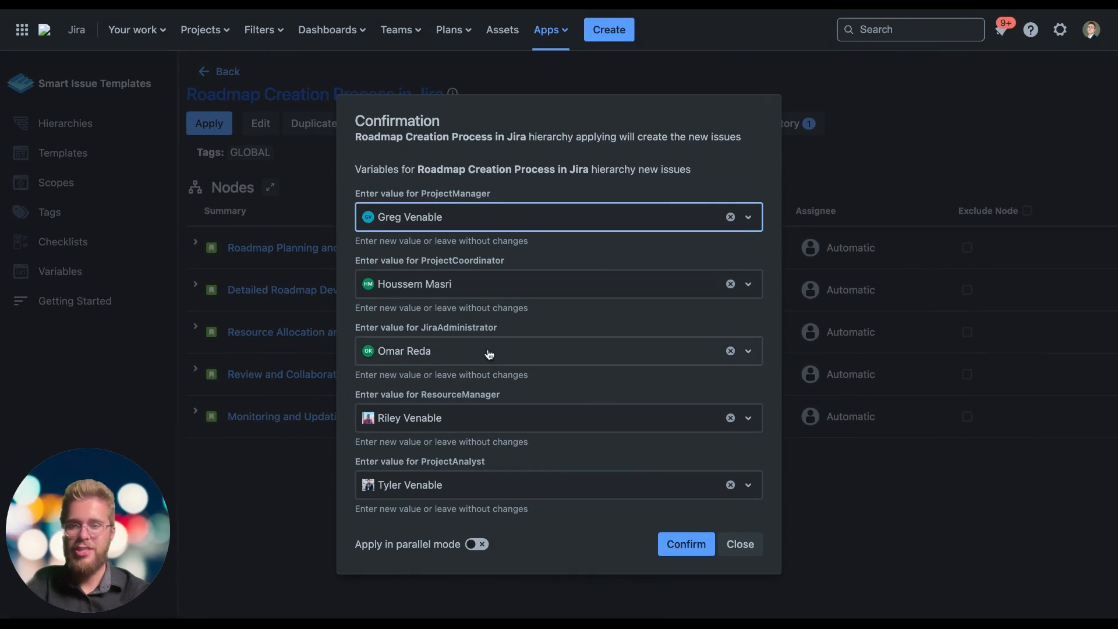
{"action": "left_click", "coordinate": [674, 549]}
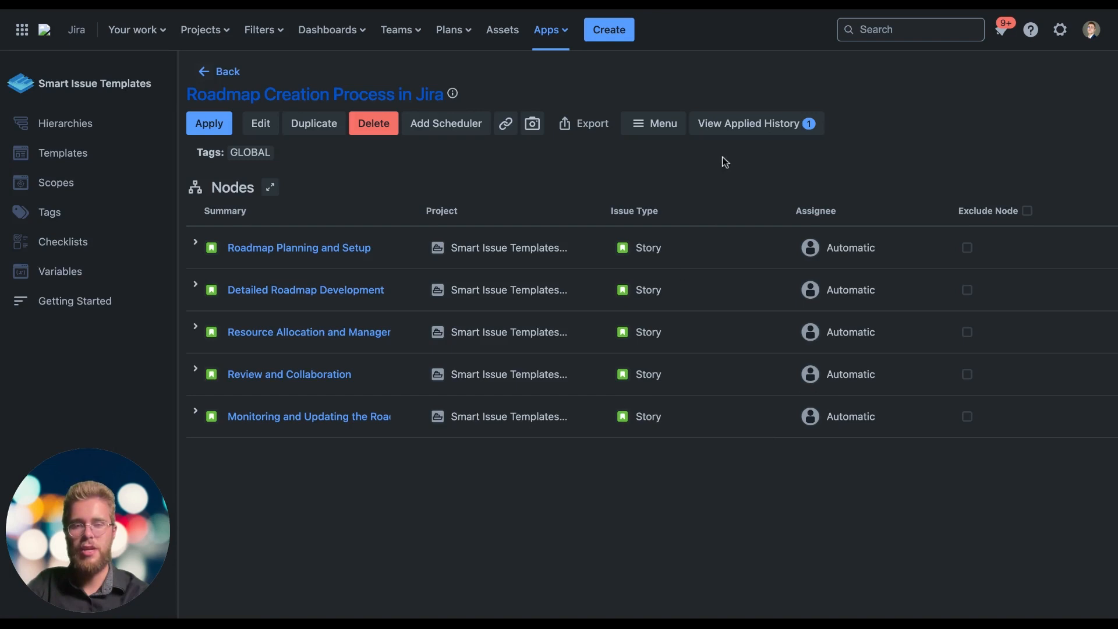
{"action": "left_click", "coordinate": [753, 126]}
Expand the Roadmap Planning and Setup, Detailed Roadmap Development and Resource Allocation stories in the applied history and review the created issues
{"action": "left_click", "coordinate": [380, 270]}
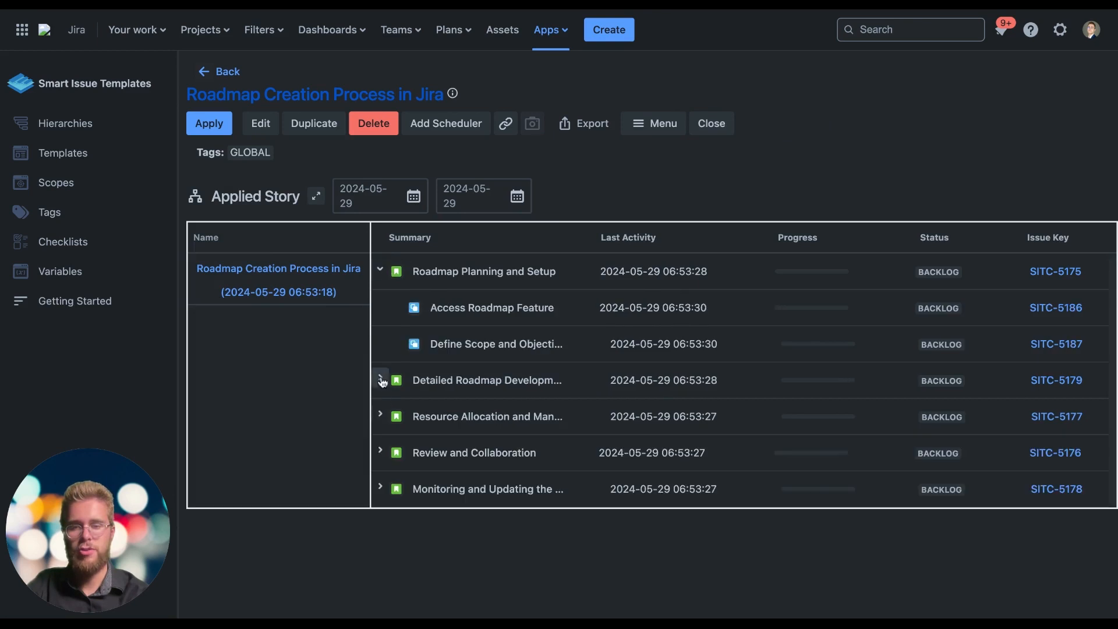
{"action": "left_click", "coordinate": [380, 380]}
{"action": "scroll", "coordinate": [382, 486], "scroll_direction": "down", "scroll_amount": 2}
{"action": "left_click", "coordinate": [380, 436]}
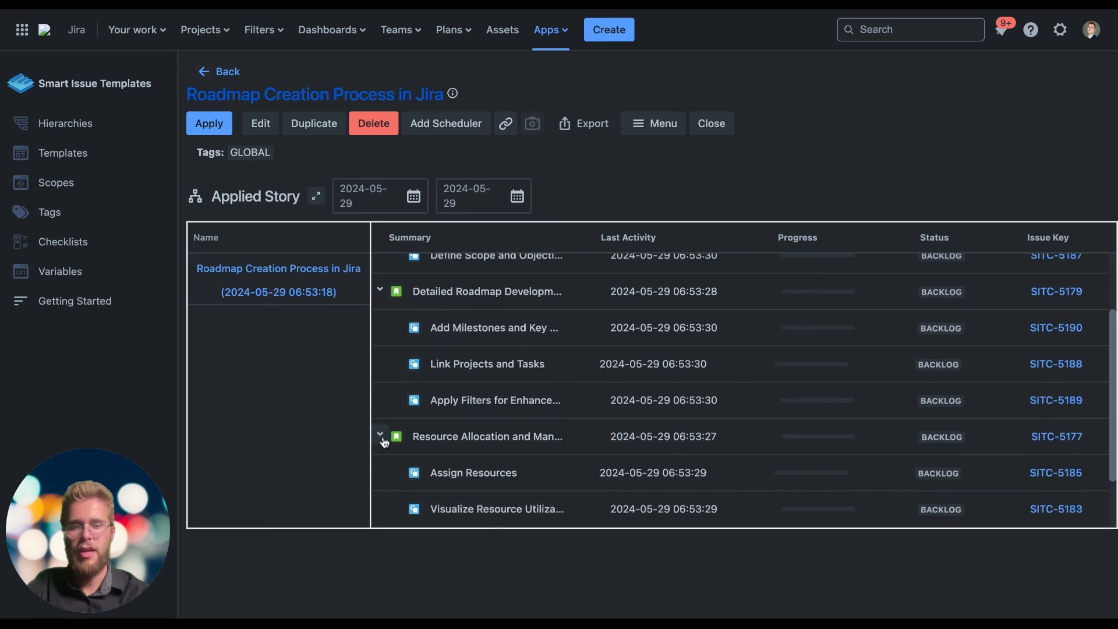
{"action": "scroll", "coordinate": [420, 419], "scroll_direction": "up", "scroll_amount": 2}
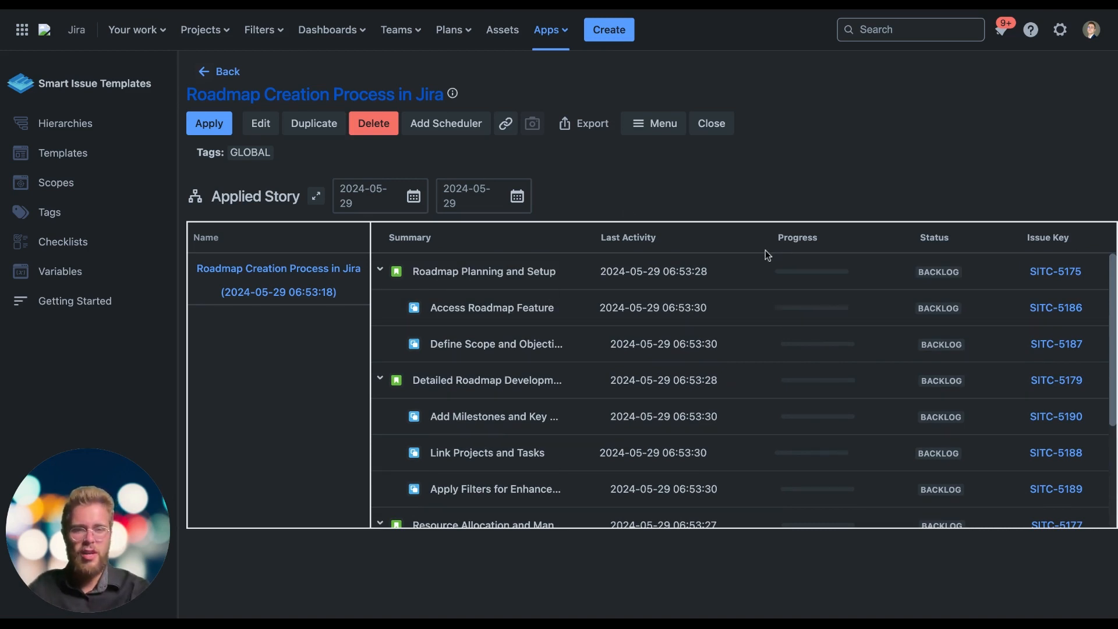
{"action": "scroll", "coordinate": [775, 337], "scroll_direction": "down", "scroll_amount": 3}
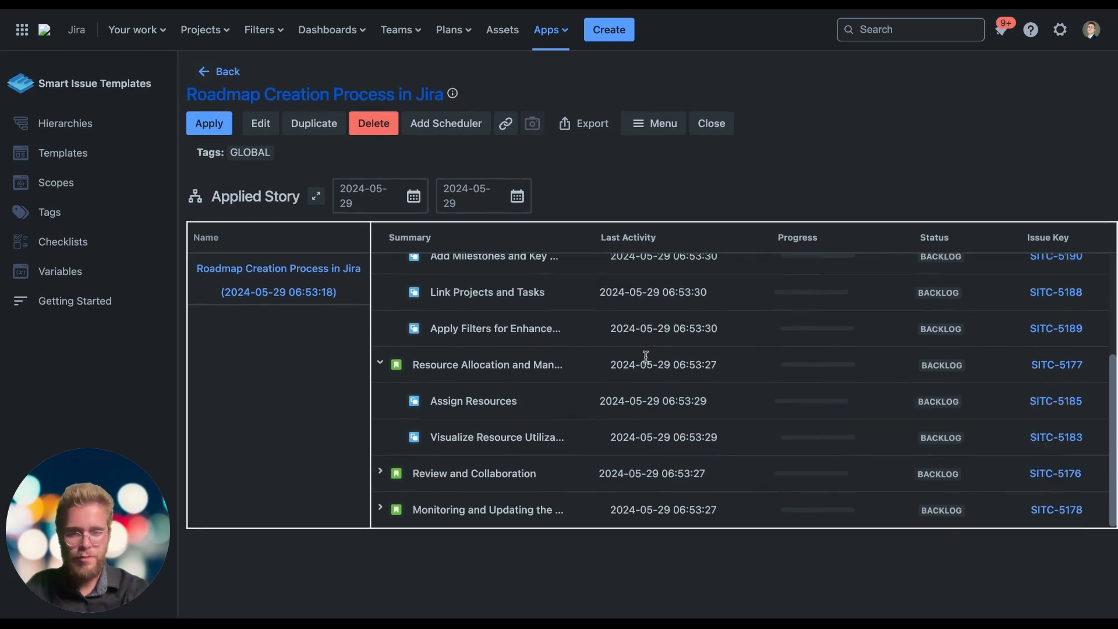
{"action": "scroll", "coordinate": [646, 356], "scroll_direction": "up", "scroll_amount": 3}
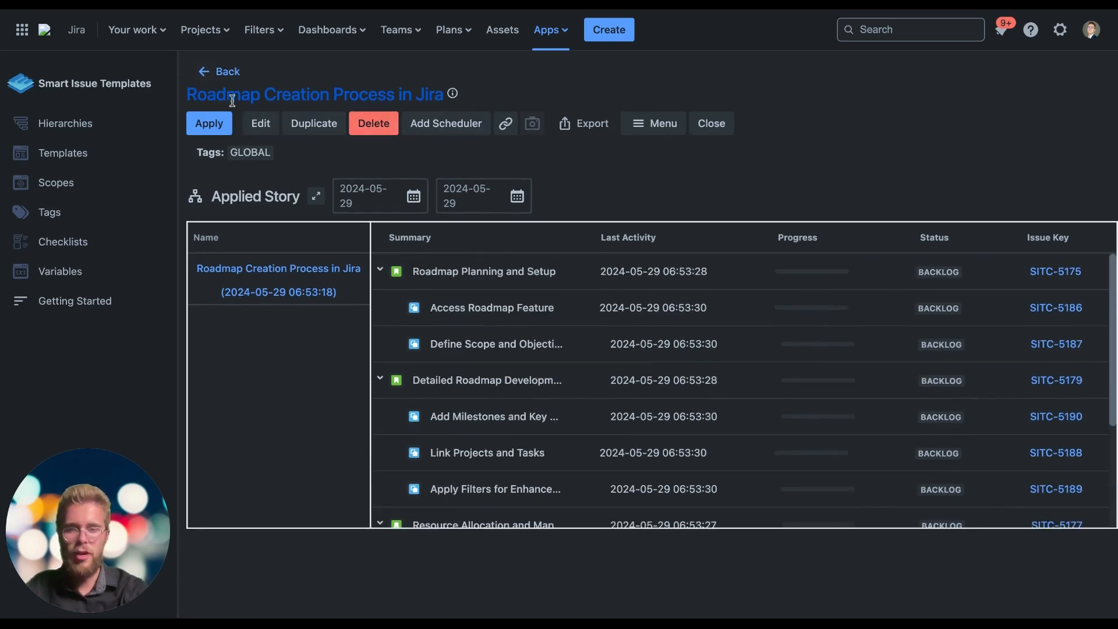
Try the hourly, daily and weekly schedules and the UTC choices in a new hierarchy scheduler, and cancel without adding it
{"action": "left_click", "coordinate": [477, 128]}
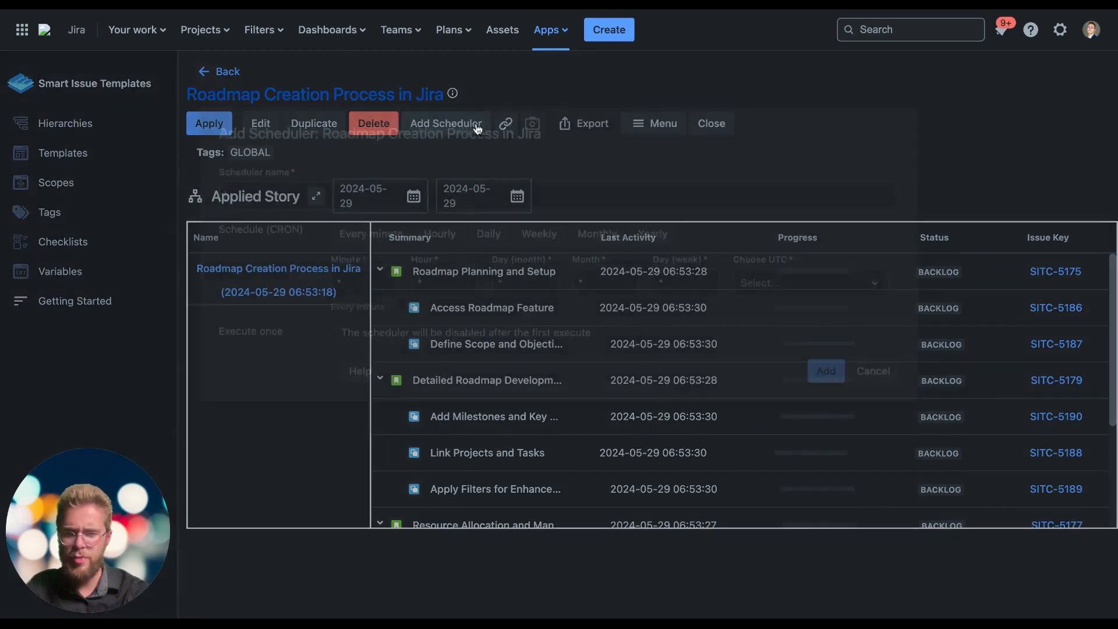
{"action": "left_click", "coordinate": [440, 221]}
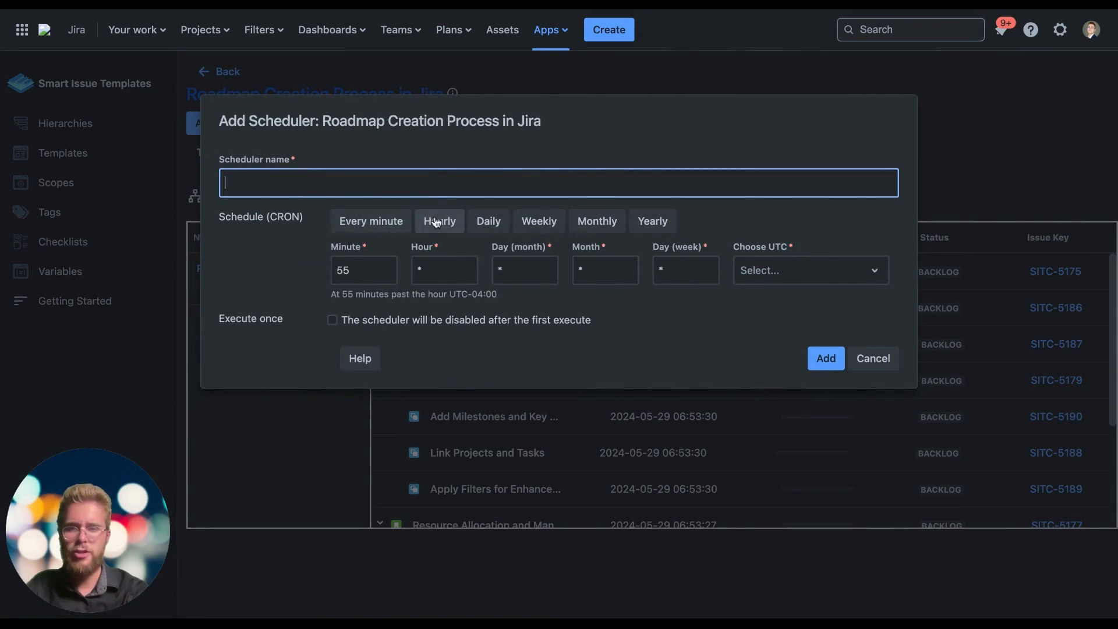
{"action": "left_click", "coordinate": [506, 222]}
{"action": "left_click", "coordinate": [537, 224]}
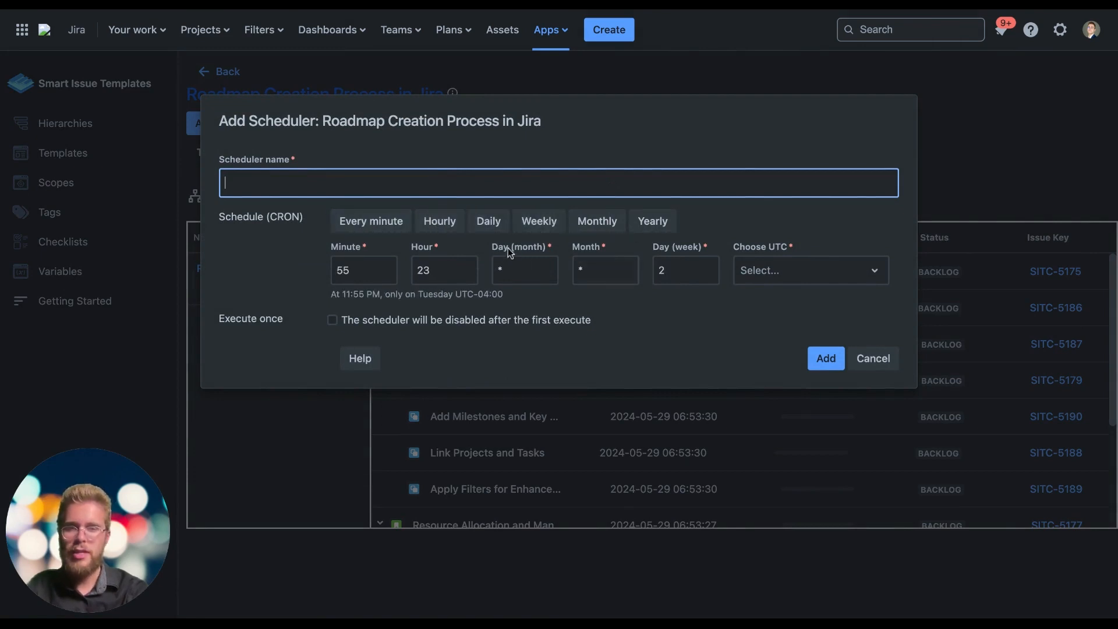
{"action": "left_click", "coordinate": [784, 269]}
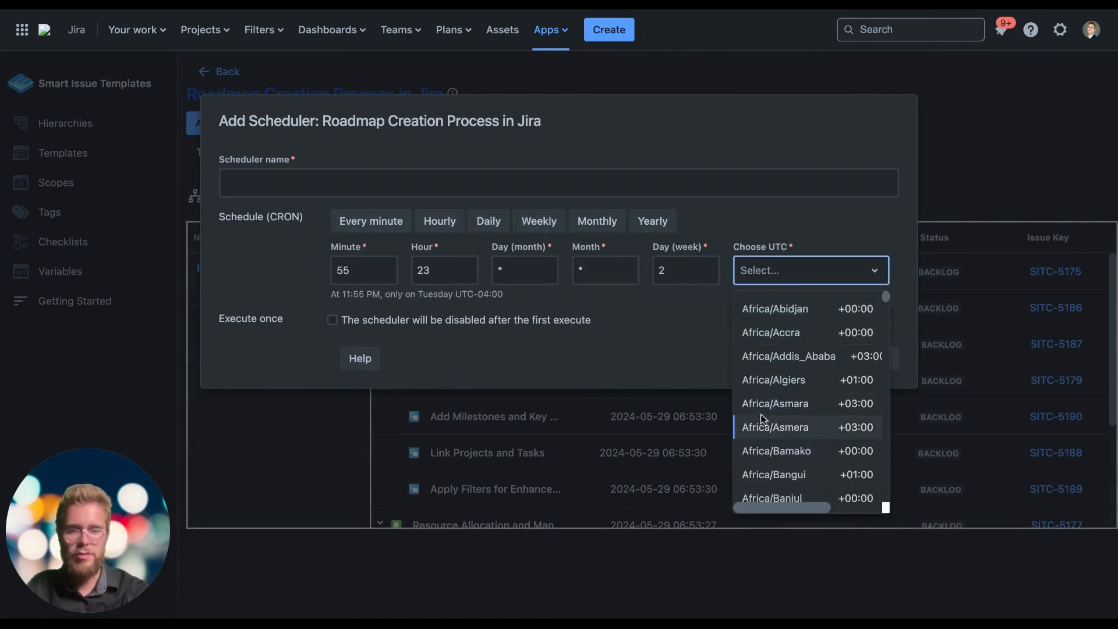
{"action": "left_click", "coordinate": [769, 427]}
{"action": "left_click", "coordinate": [872, 357]}
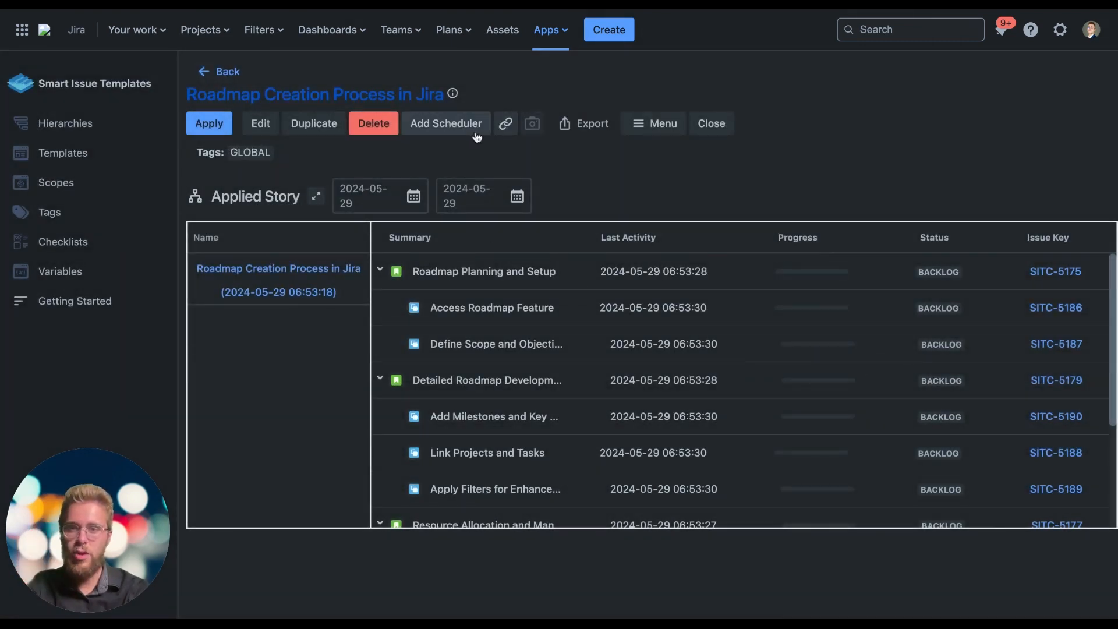
View the hierarchy's link option and its additional options, including adding it to a folder
{"action": "left_click", "coordinate": [506, 129]}
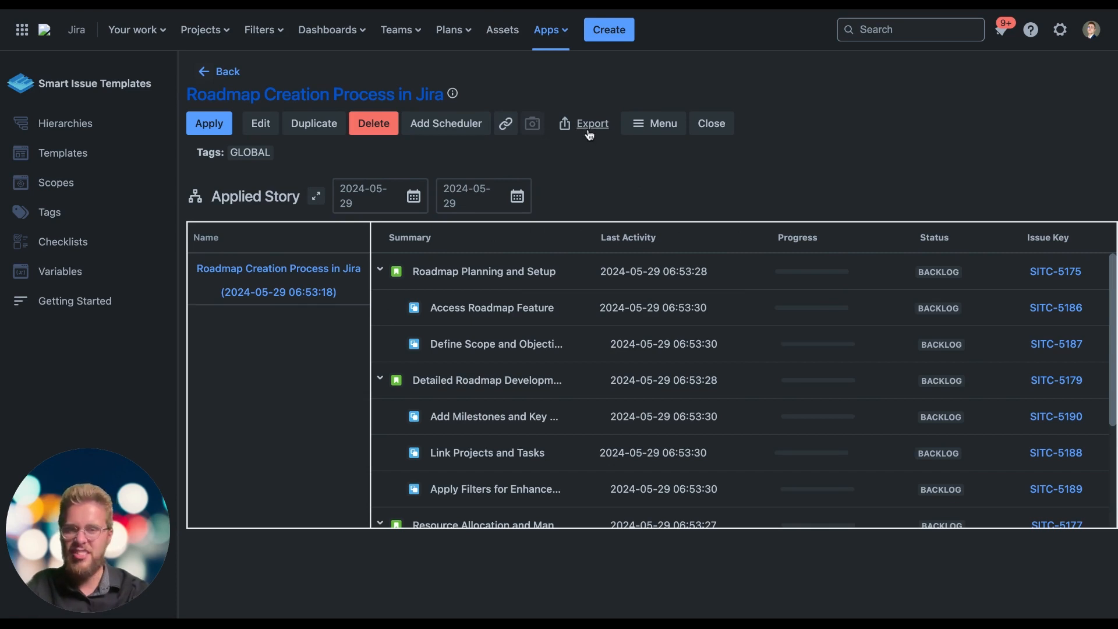
{"action": "left_click", "coordinate": [667, 131]}
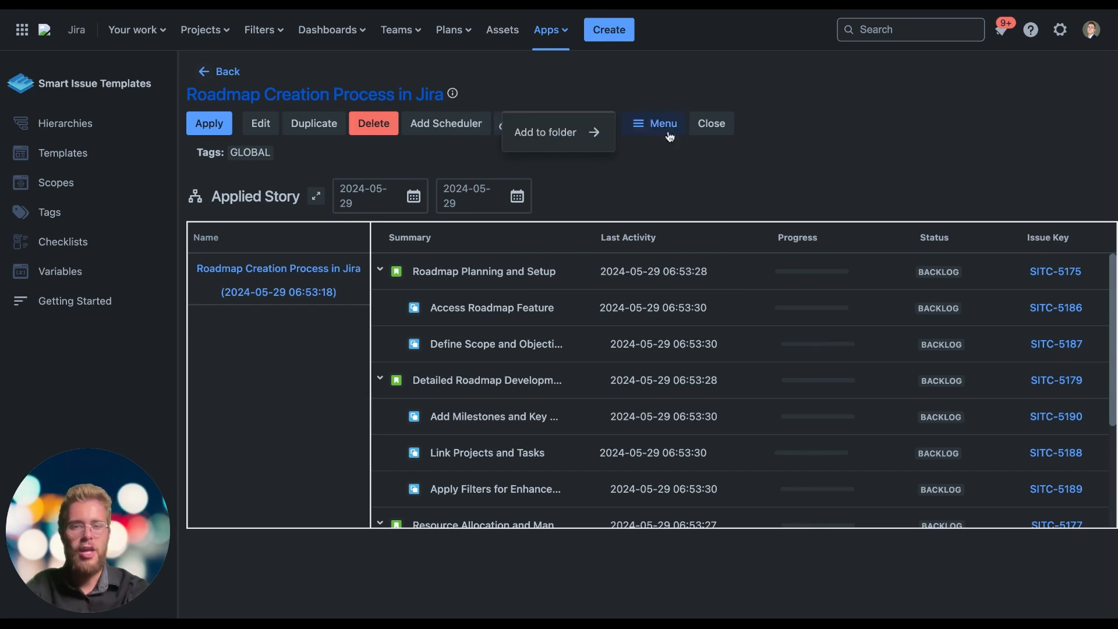
{"action": "left_click", "coordinate": [673, 179]}
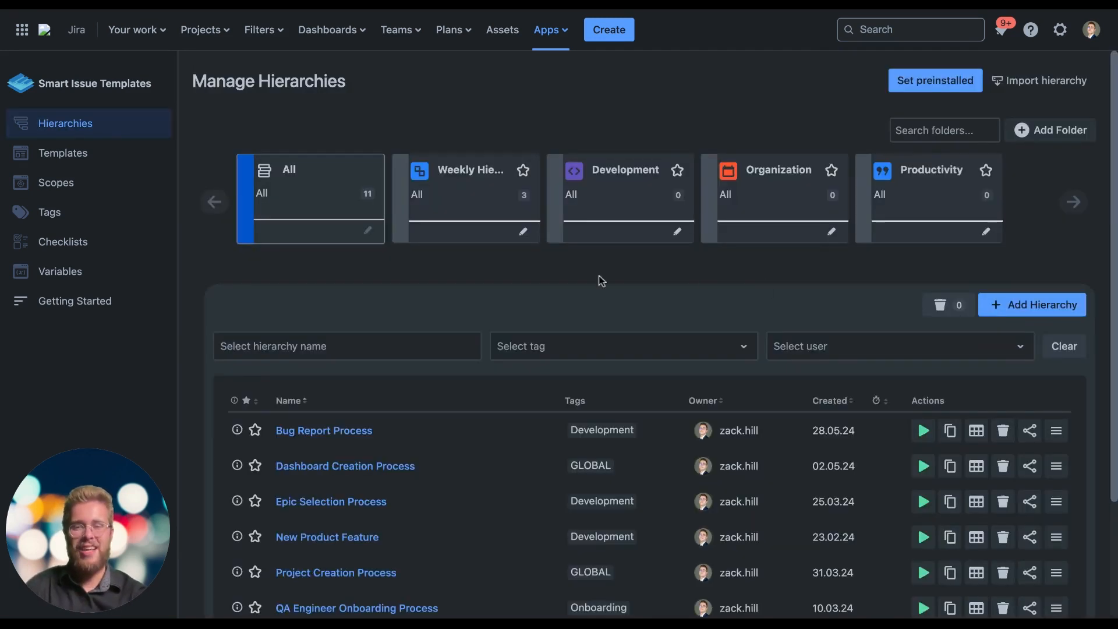
Open sharing for the Roadmap Creation Process in Jira hierarchy and add a first user with View permission
{"action": "scroll", "coordinate": [476, 274], "scroll_direction": "down", "scroll_amount": 3}
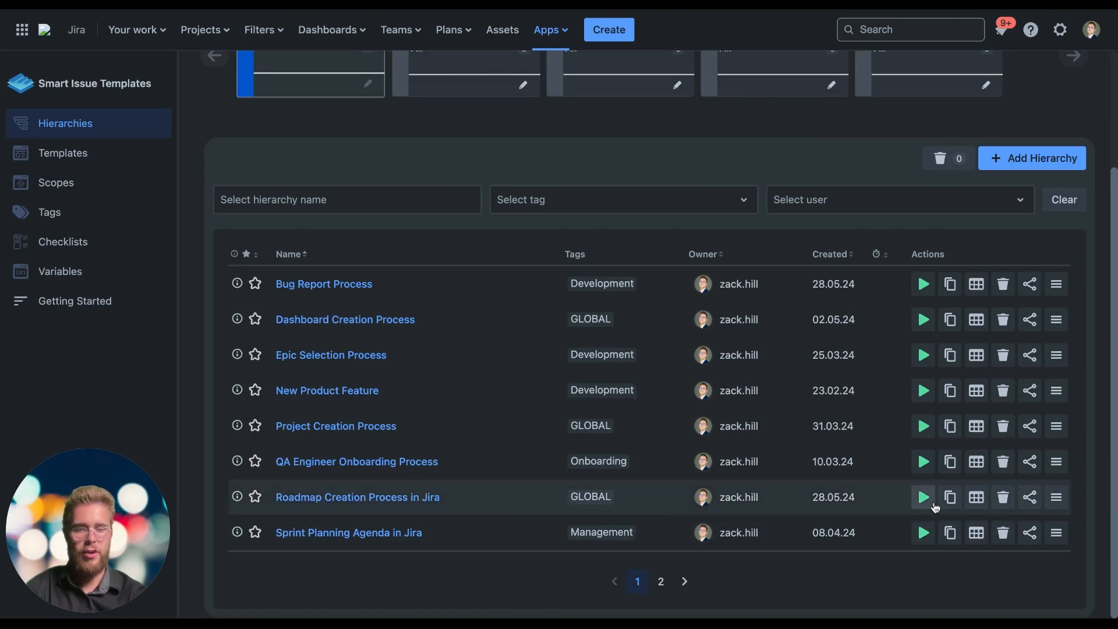
{"action": "left_click", "coordinate": [1030, 498]}
{"action": "left_click", "coordinate": [373, 513]}
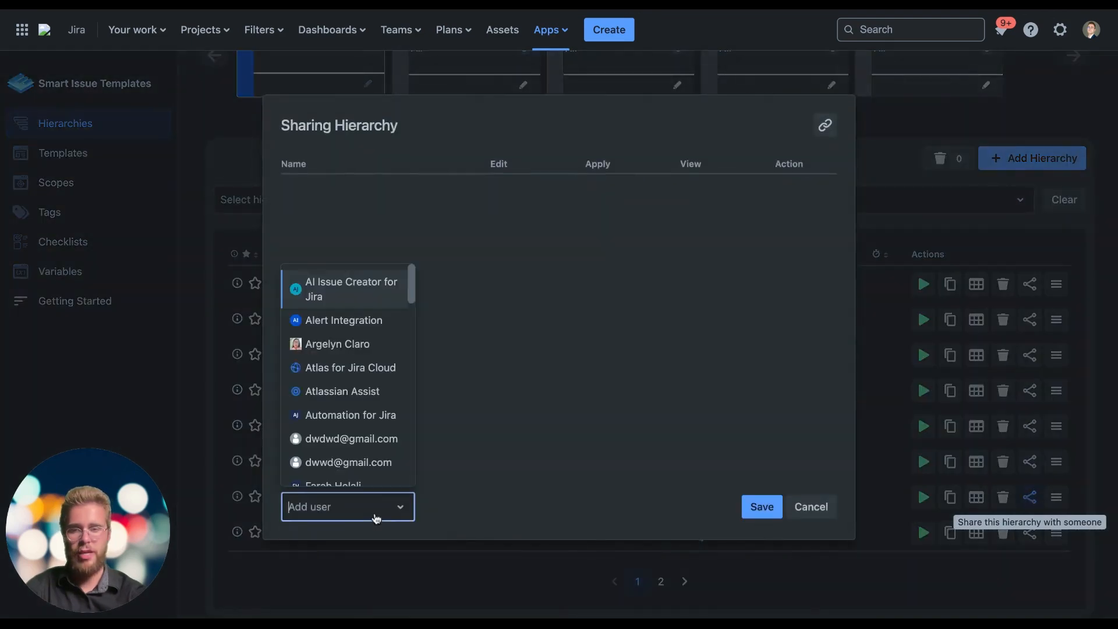
{"action": "scroll", "coordinate": [357, 355], "scroll_direction": "down", "scroll_amount": 5}
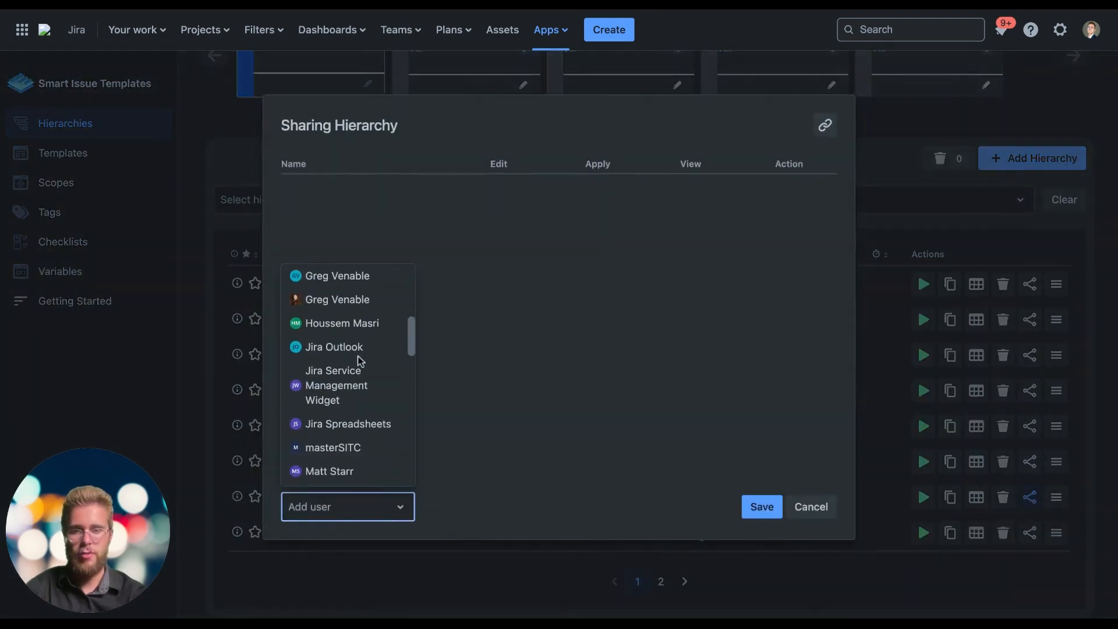
{"action": "left_click", "coordinate": [341, 302]}
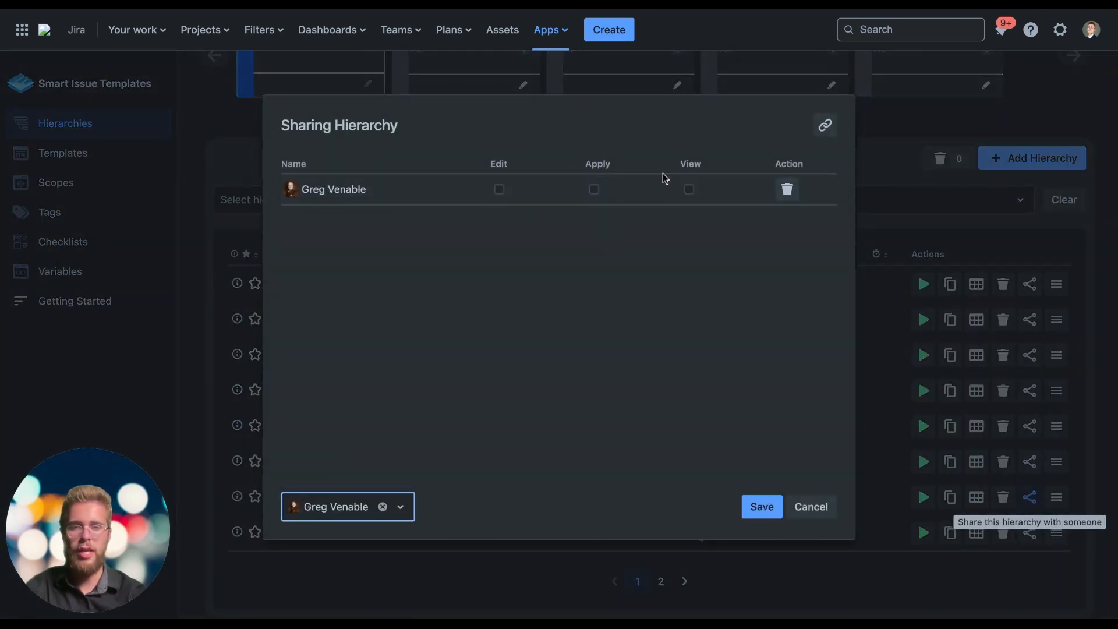
{"action": "left_click", "coordinate": [689, 188]}
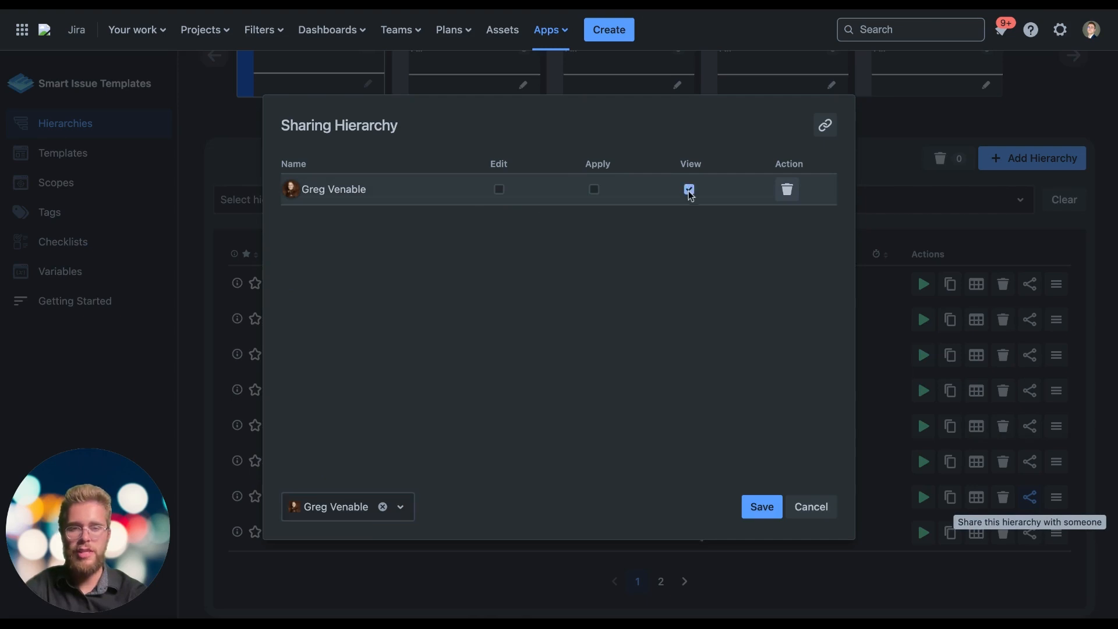
Add a second user to the hierarchy sharing with Edit, Apply and View permissions
{"action": "left_click", "coordinate": [362, 508]}
{"action": "scroll", "coordinate": [359, 443], "scroll_direction": "down", "scroll_amount": 1}
{"action": "left_click", "coordinate": [353, 445]}
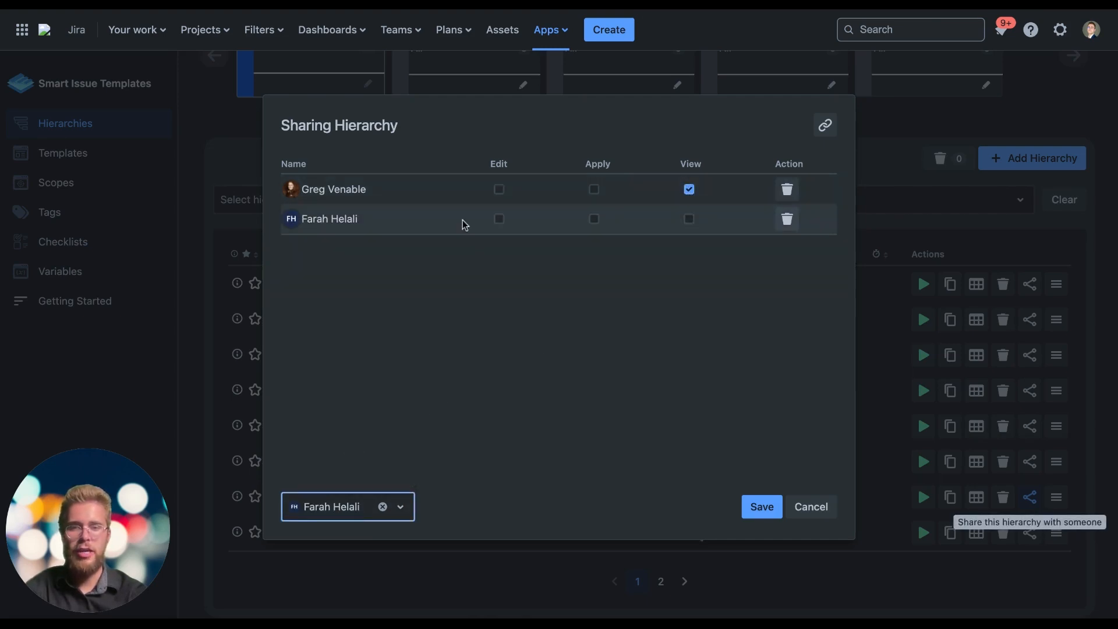
{"action": "left_click", "coordinate": [499, 220]}
{"action": "left_click", "coordinate": [690, 219]}
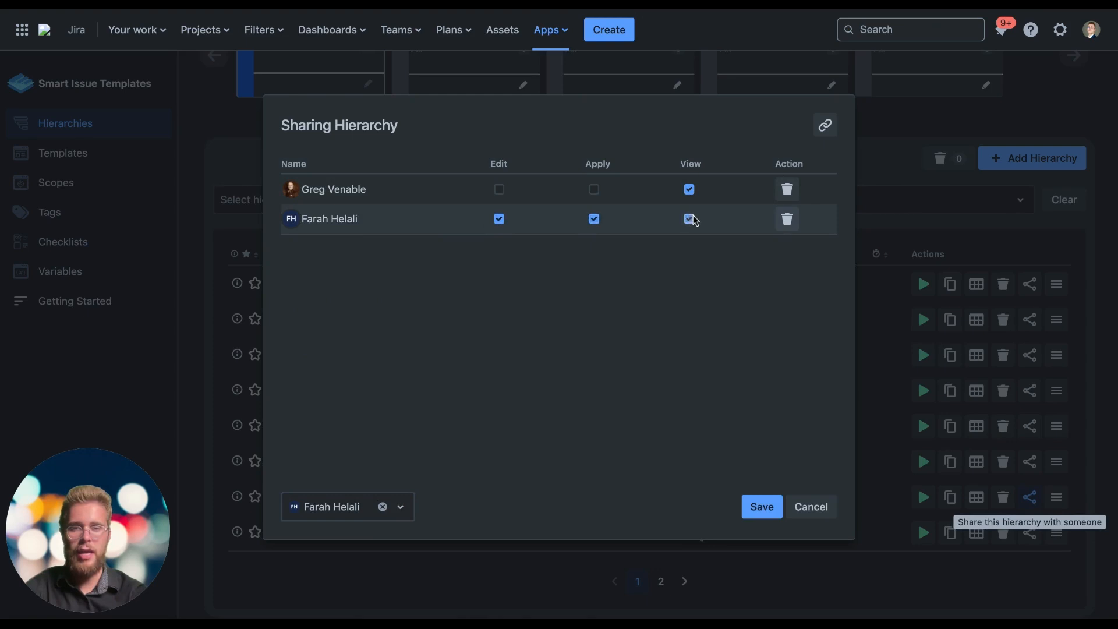
Add a third user to the hierarchy sharing with only View permission, and save the sharing settings
{"action": "left_click", "coordinate": [342, 505]}
{"action": "scroll", "coordinate": [354, 464], "scroll_direction": "down", "scroll_amount": 2}
{"action": "scroll", "coordinate": [352, 460], "scroll_direction": "down", "scroll_amount": 3}
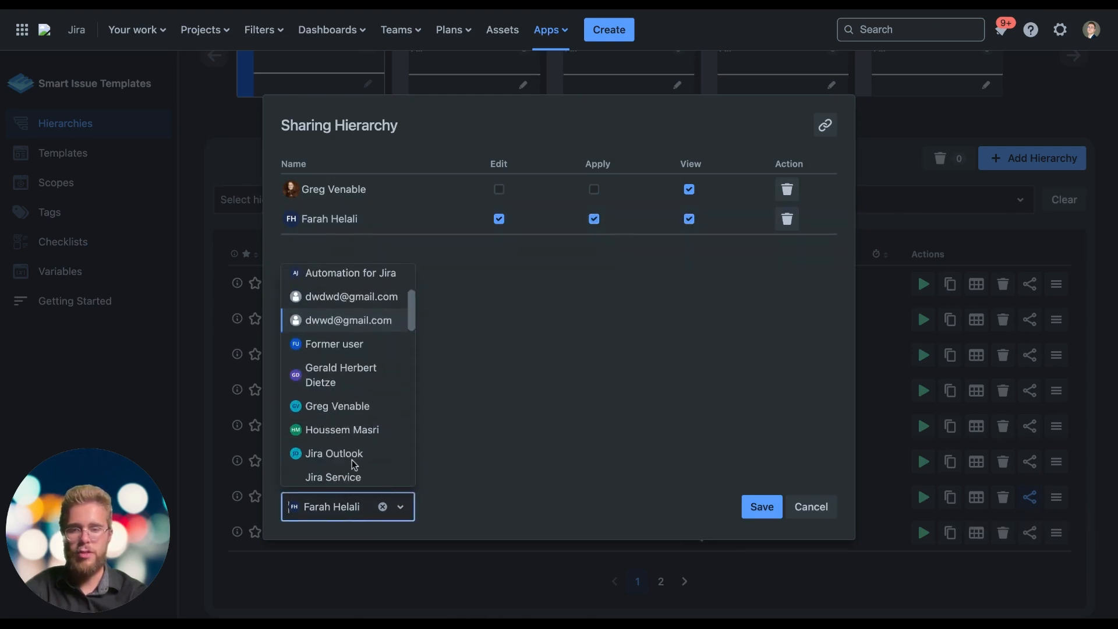
{"action": "left_click", "coordinate": [352, 370]}
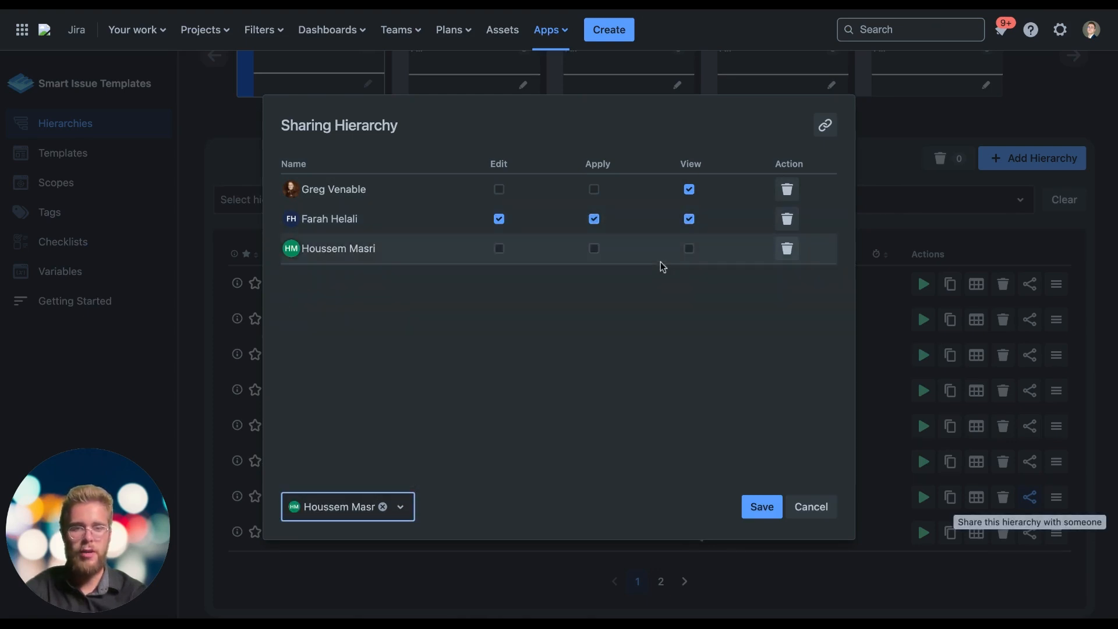
{"action": "left_click", "coordinate": [690, 248]}
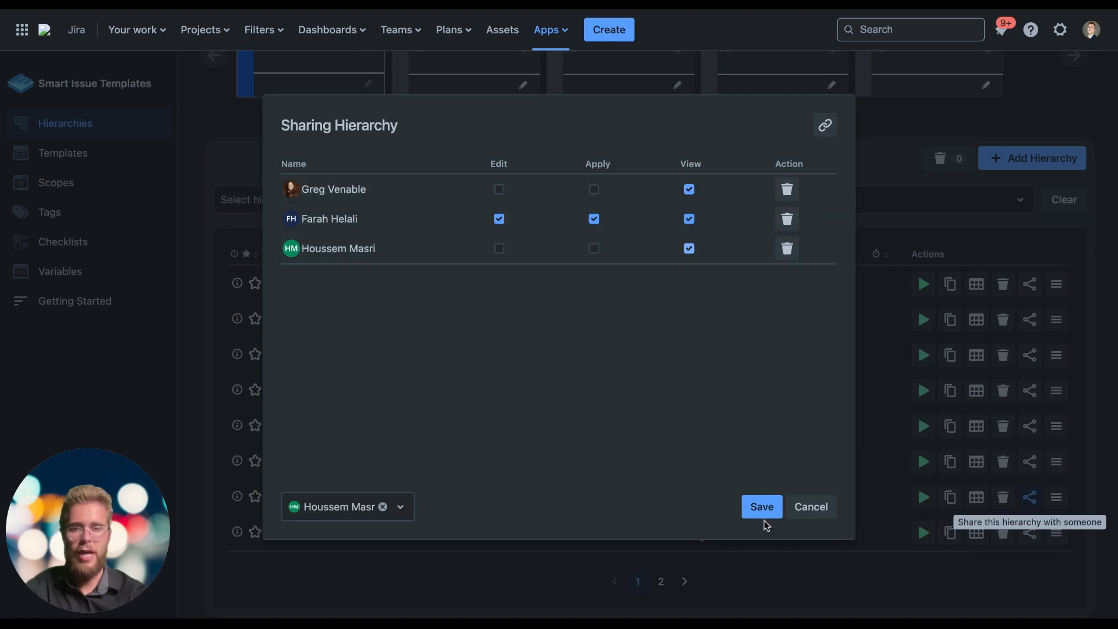
{"action": "left_click", "coordinate": [762, 506]}
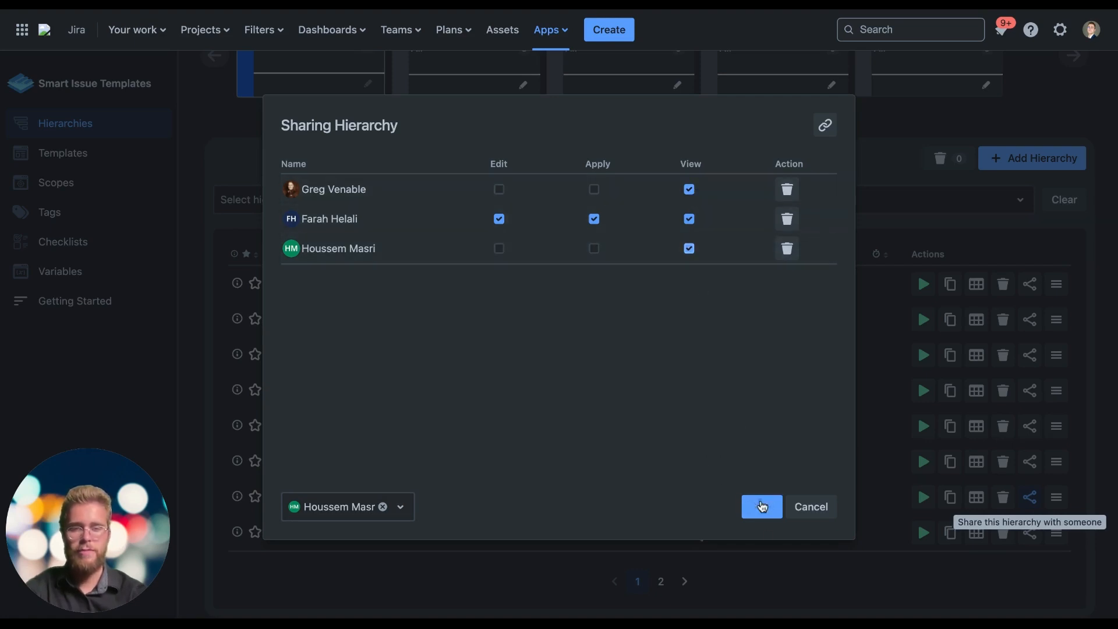